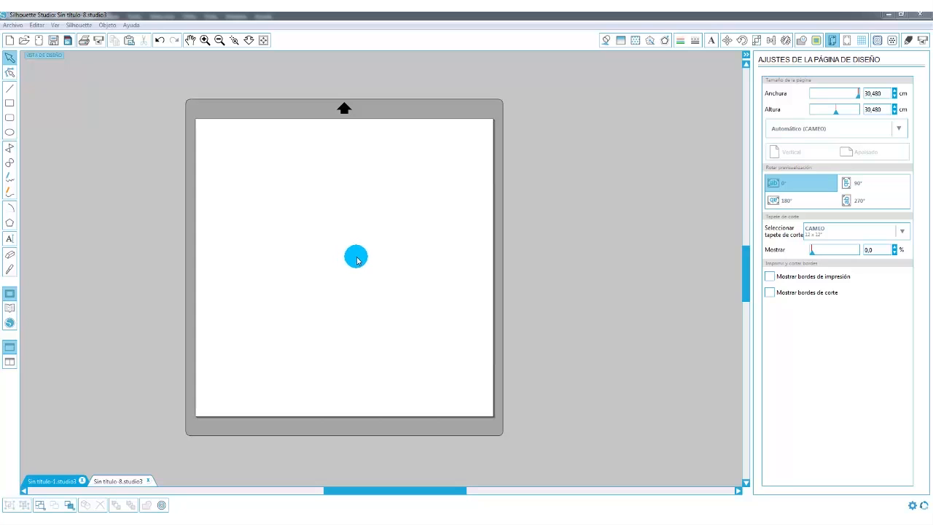
Draw an upright rectangle about 5.9 cm wide and 9.5 cm high in the upper-left area of the page.
{"action": "left_click", "coordinate": [8, 105]}
{"action": "left_click_drag", "start_coordinate": [240, 187], "coordinate": [288, 258]}
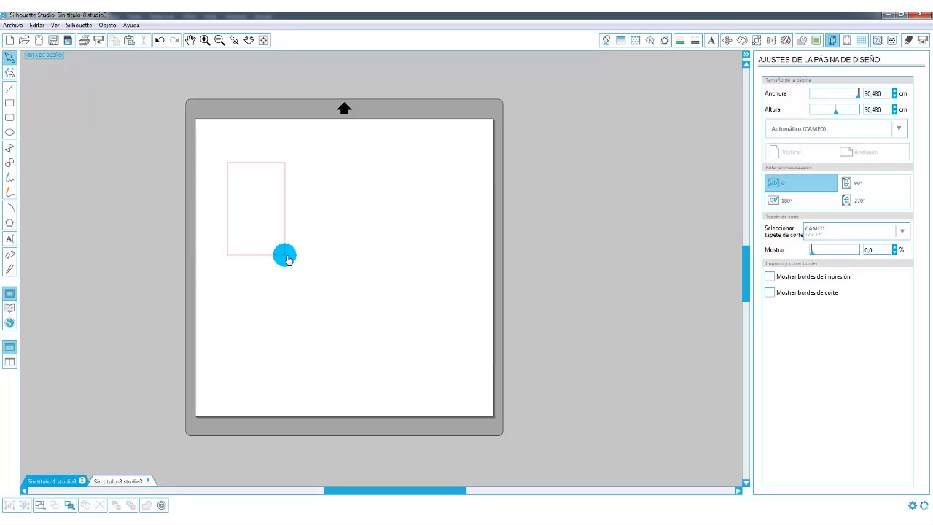
{"action": "left_click", "coordinate": [278, 260]}
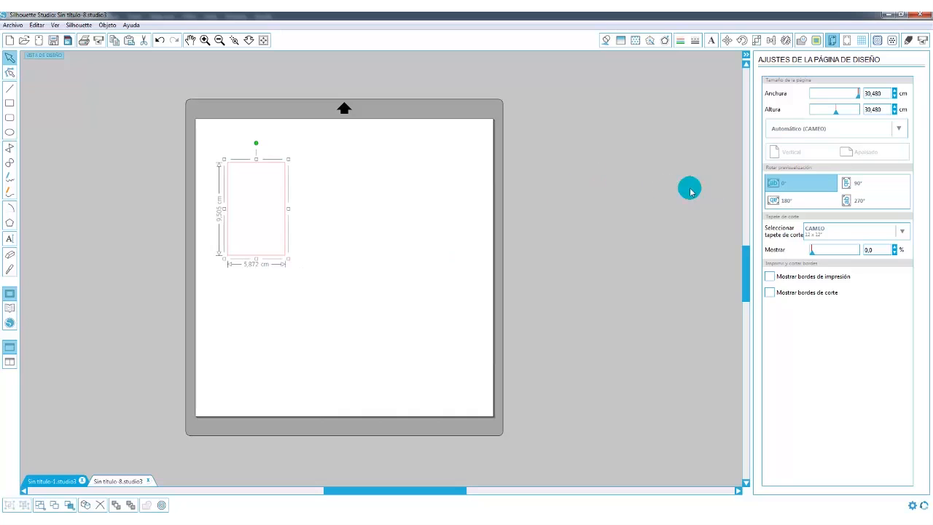
Scale the rectangle to 3.5 cm wide and 6.5 cm high with the aspect ratio unlocked.
{"action": "left_click", "coordinate": [756, 40]}
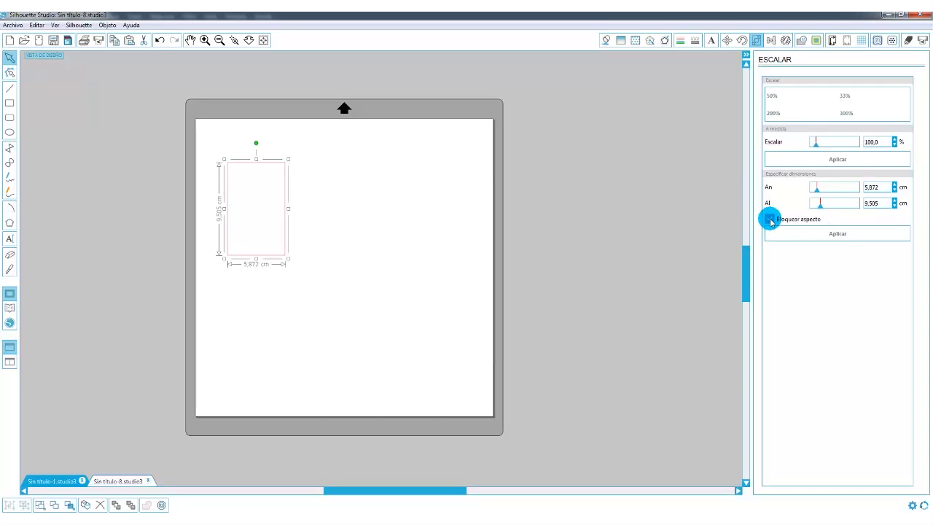
{"action": "left_click", "coordinate": [873, 188]}
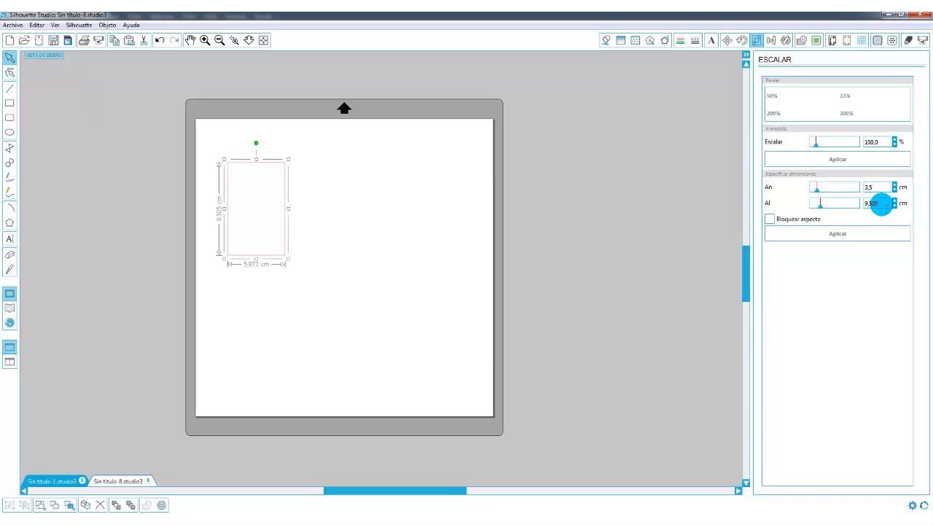
{"action": "left_click", "coordinate": [882, 204]}
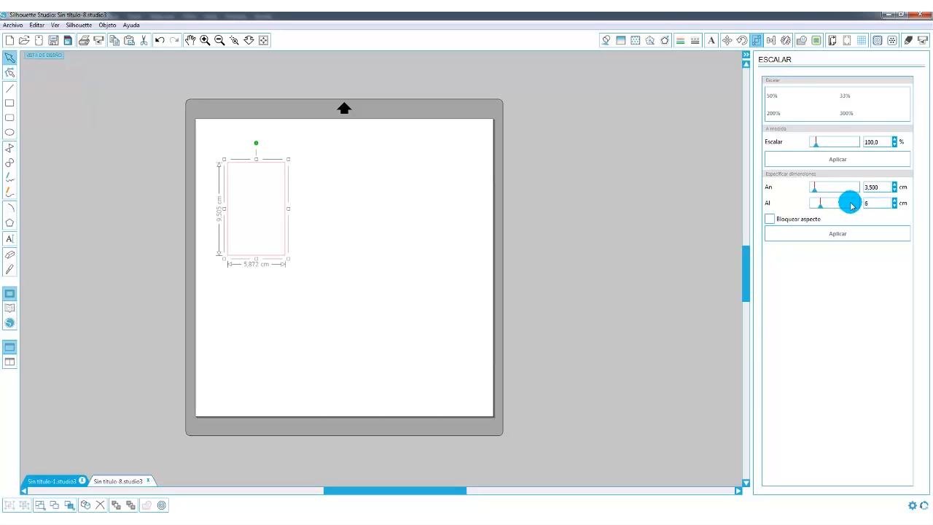
{"action": "type", "text": "6,5"}
{"action": "key", "text": "Return"}
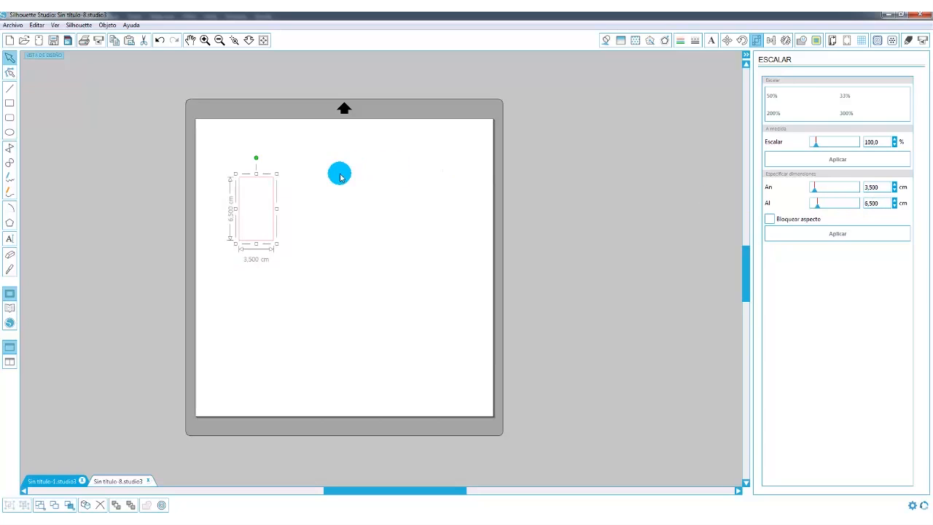
Move the small rectangle down to mid-height near the left edge of the page.
{"action": "left_click_drag", "start_coordinate": [275, 208], "coordinate": [267, 177]}
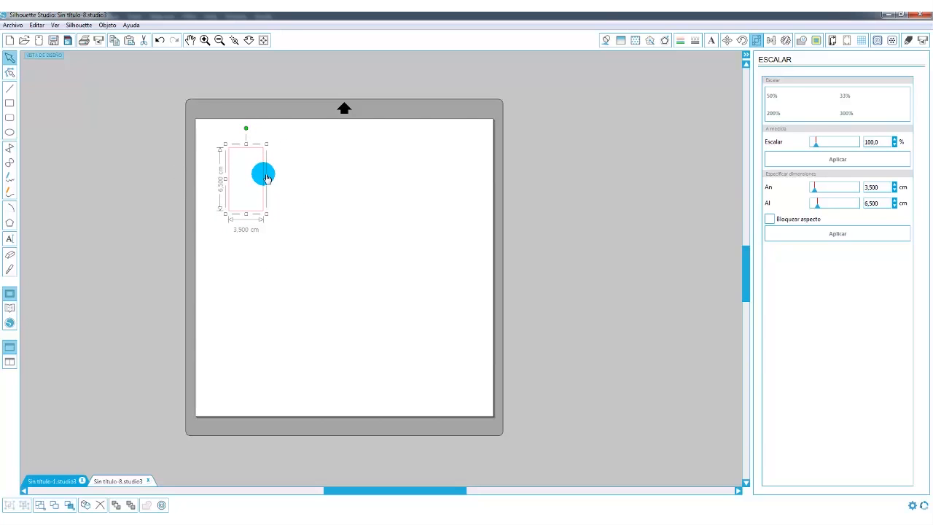
{"action": "left_click_drag", "start_coordinate": [267, 177], "coordinate": [267, 186]}
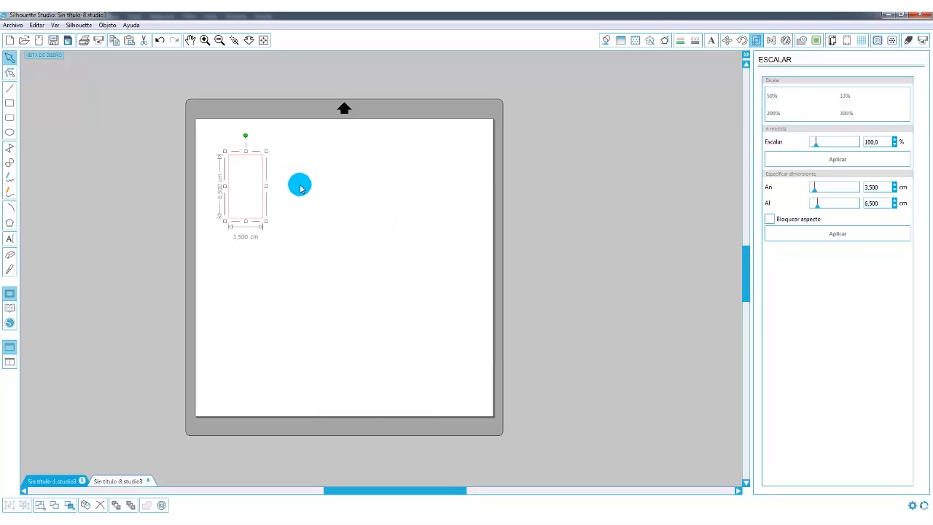
{"action": "left_click_drag", "start_coordinate": [266, 205], "coordinate": [262, 268]}
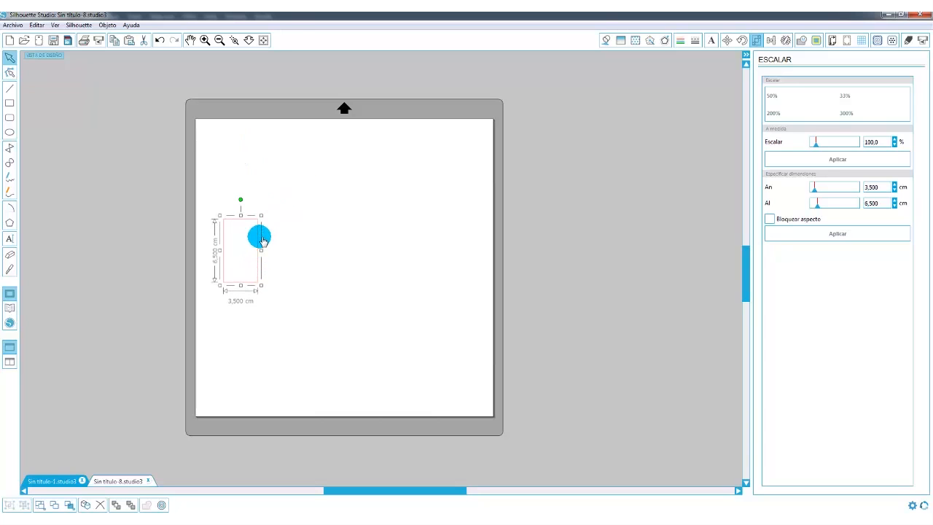
{"action": "left_click_drag", "start_coordinate": [261, 267], "coordinate": [264, 286]}
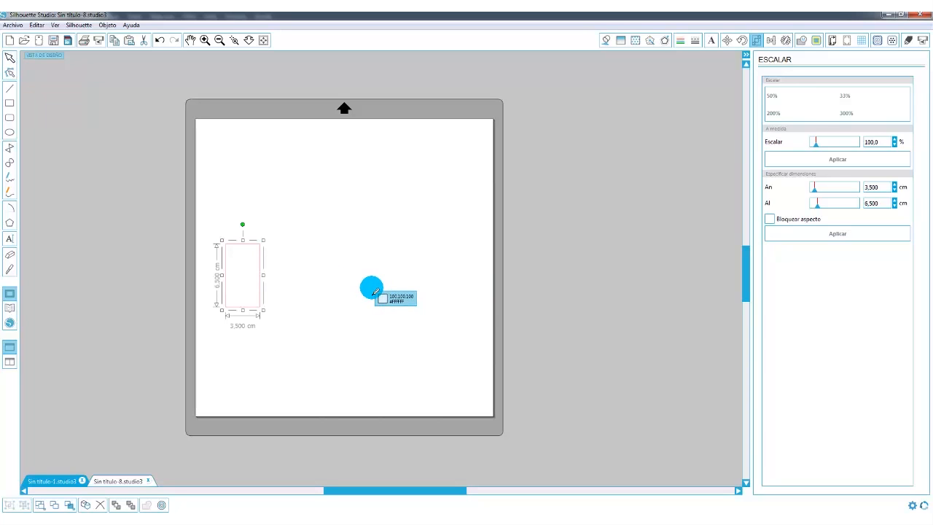
Duplicate the small rectangle and place the copy above the original, in the page's upper-left corner.
{"action": "key", "text": "ctrl+v"}
{"action": "left_click", "coordinate": [305, 290]}
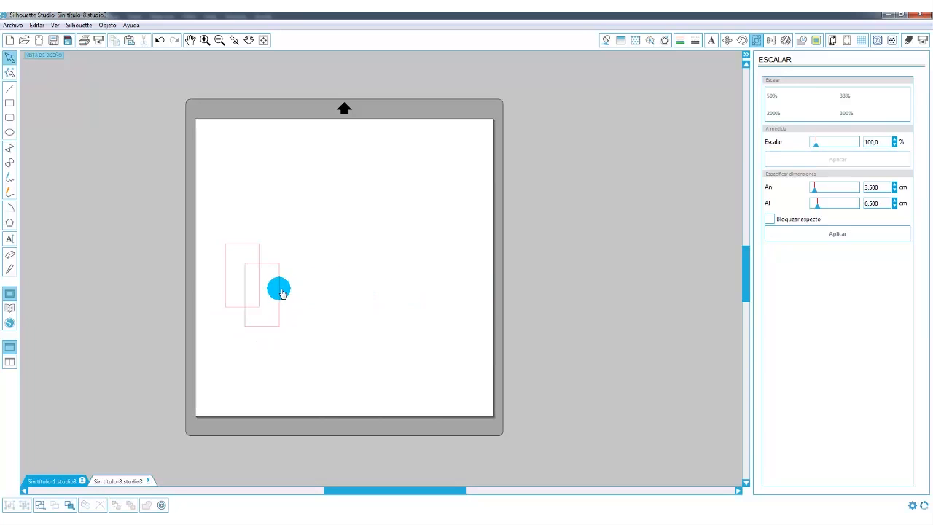
{"action": "left_click", "coordinate": [283, 292]}
{"action": "left_click_drag", "start_coordinate": [281, 292], "coordinate": [253, 171]}
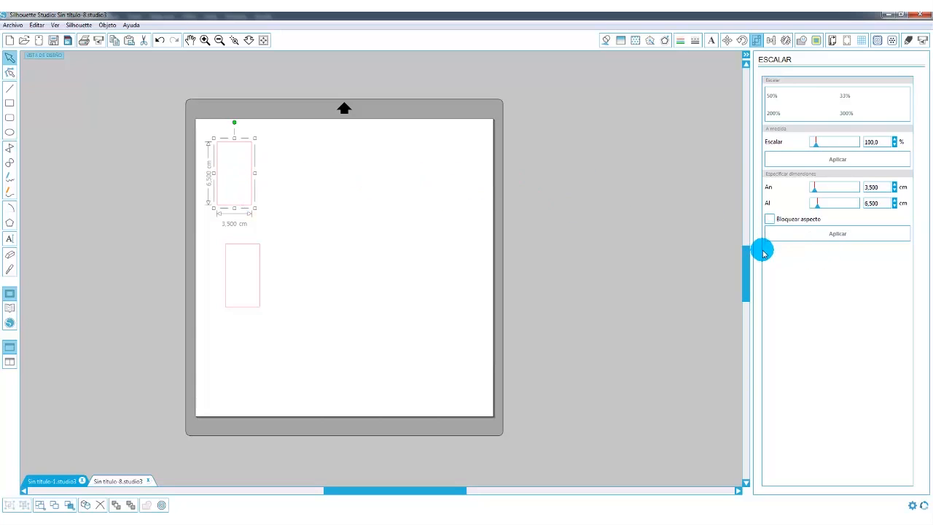
Set the width of the upper rectangle to 30 cm.
{"action": "left_click", "coordinate": [879, 187]}
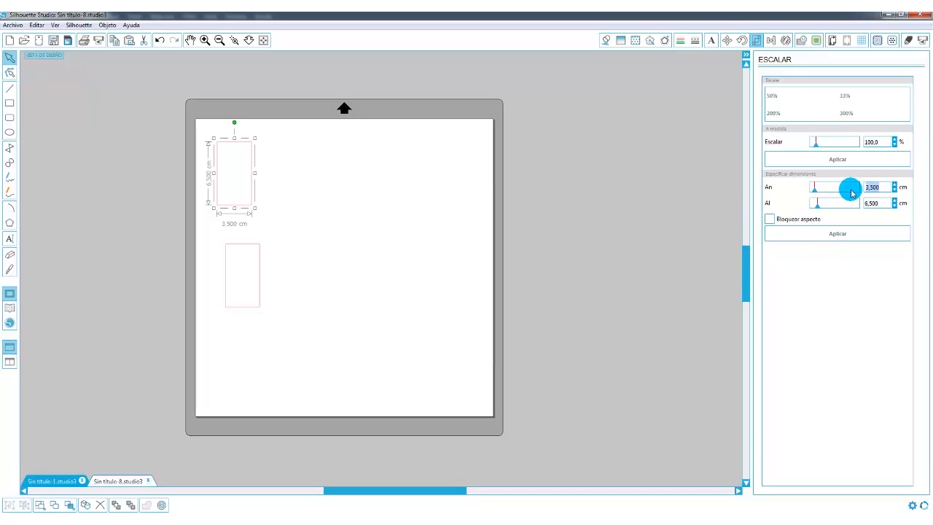
{"action": "type", "text": "30"}
{"action": "key", "text": "Return"}
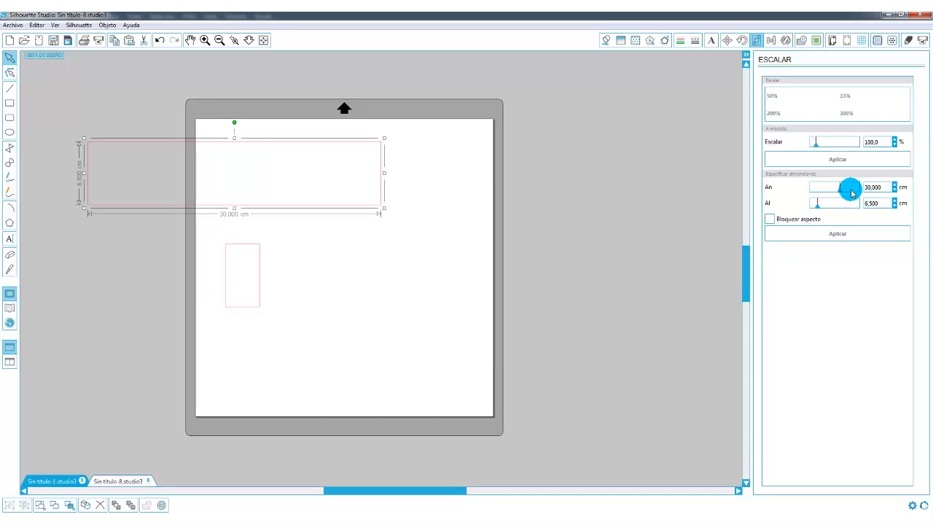
Position the 30 cm rectangle across the top of the page and move the small rectangle off the page's left side.
{"action": "left_click_drag", "start_coordinate": [384, 167], "coordinate": [495, 146]}
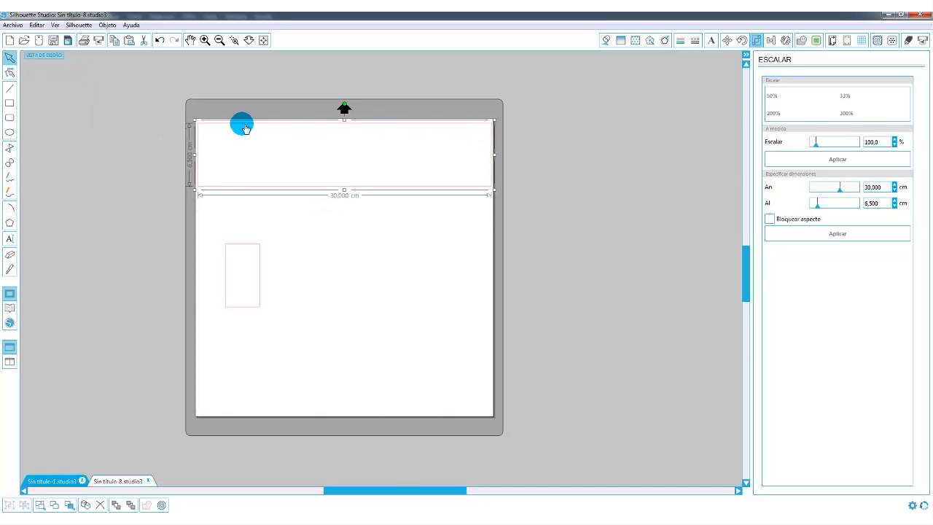
{"action": "left_click_drag", "start_coordinate": [258, 245], "coordinate": [145, 160]}
{"action": "left_click", "coordinate": [328, 186]}
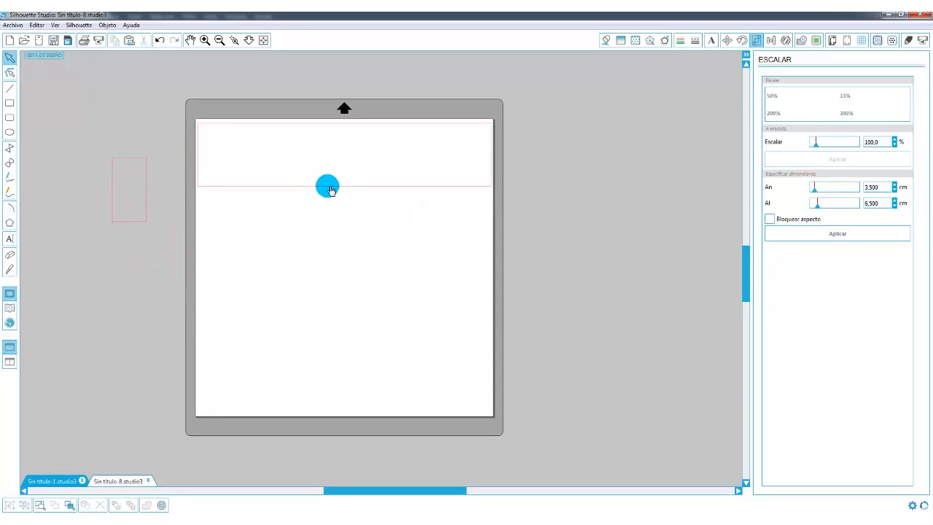
Stack two duplicates of the 30 cm rectangle directly below it and shift the small rectangle farther off the page.
{"action": "left_click", "coordinate": [328, 187]}
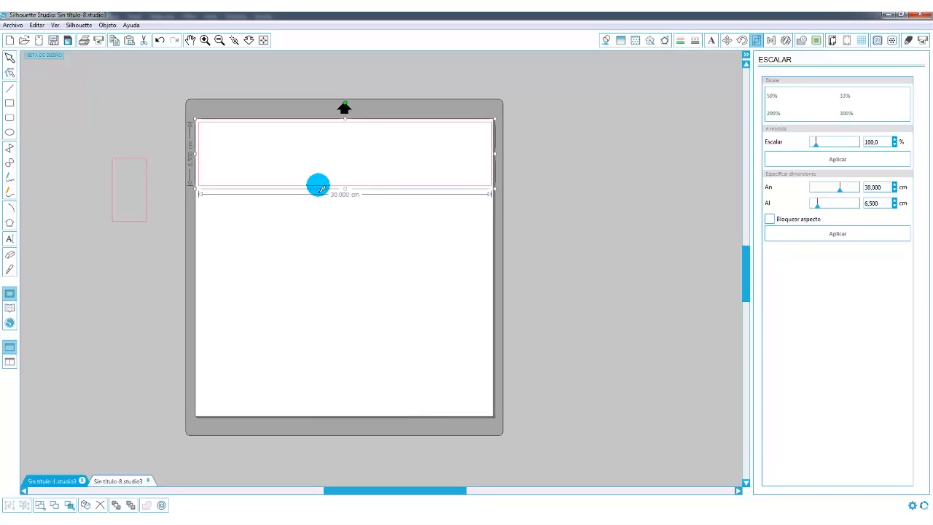
{"action": "key", "text": "ctrl+Down"}
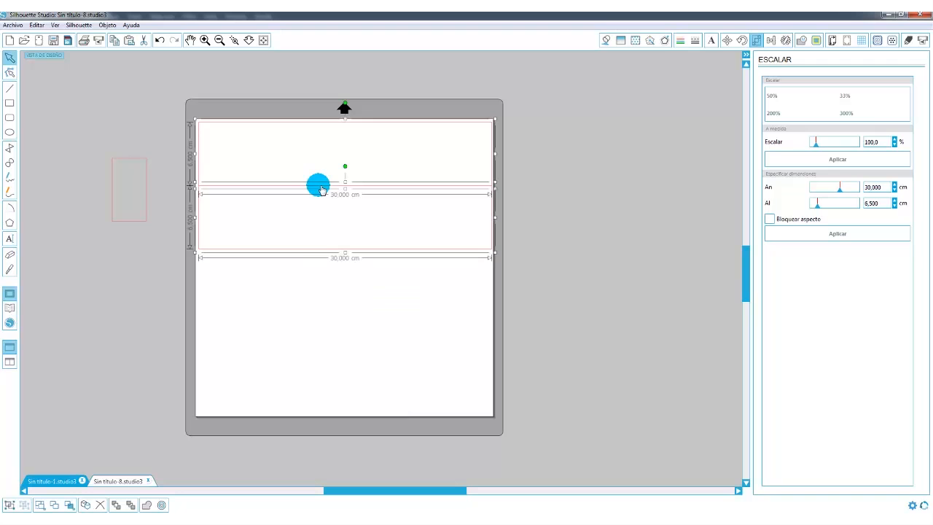
{"action": "left_click", "coordinate": [305, 285]}
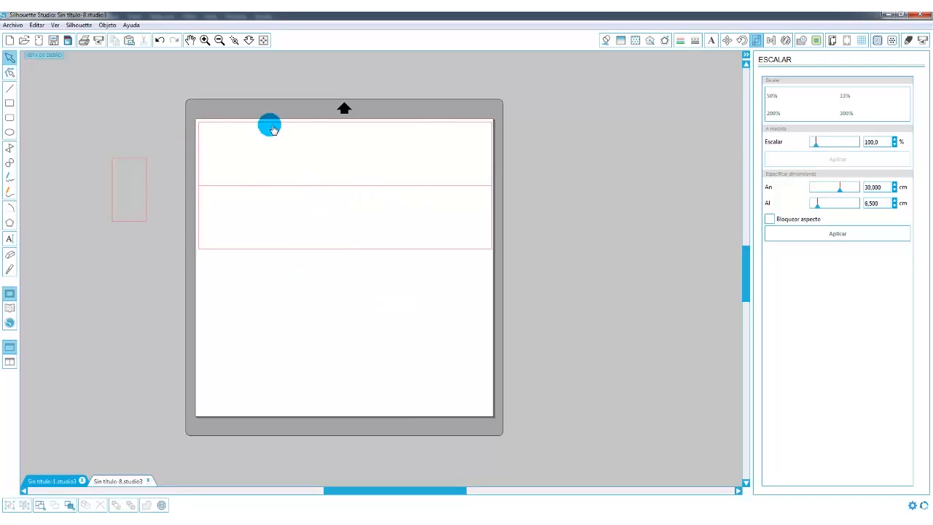
{"action": "left_click", "coordinate": [274, 250]}
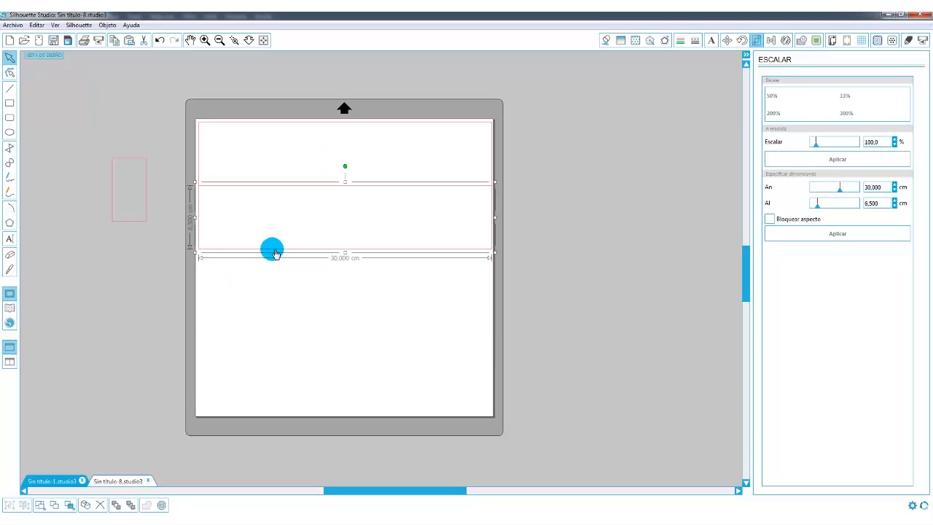
{"action": "key", "text": "ctrl"}
{"action": "key", "text": "ctrl+Down"}
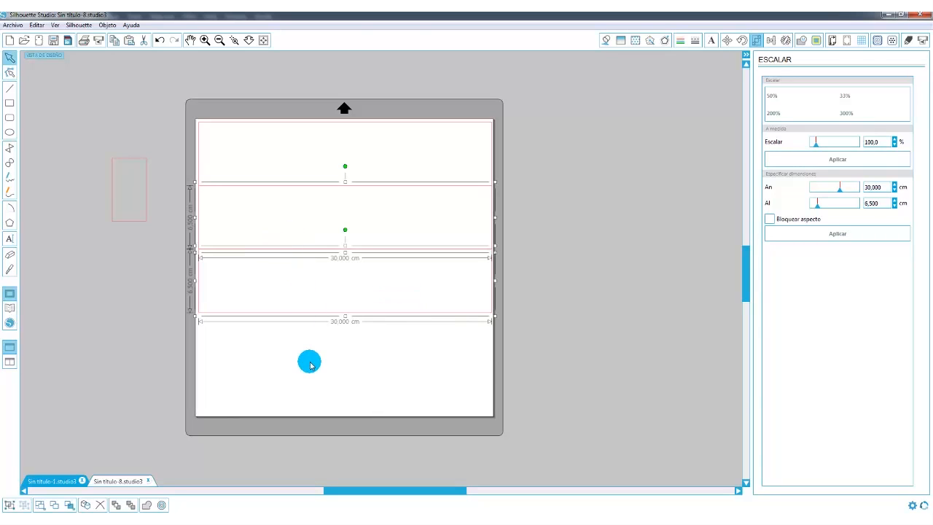
{"action": "left_click", "coordinate": [310, 361]}
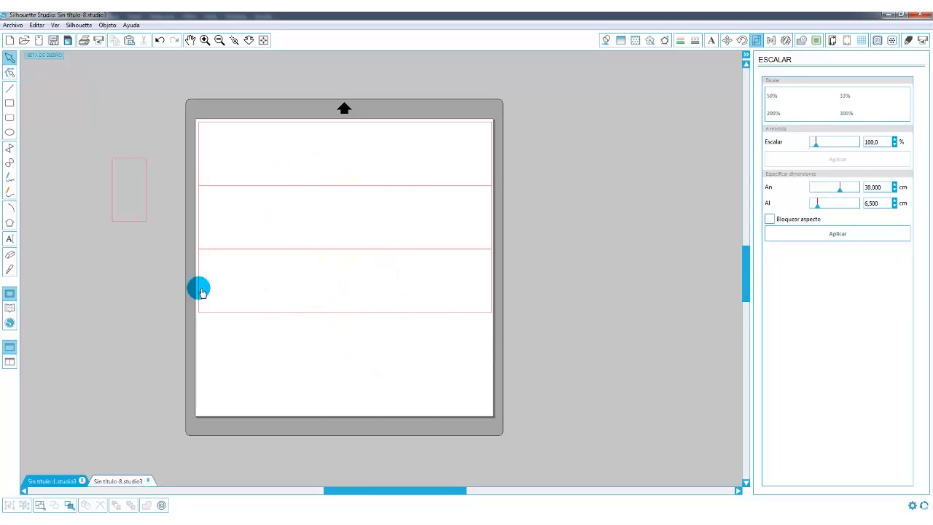
{"action": "mouse_move", "coordinate": [142, 224]}
{"action": "left_mouse_down"}
{"action": "mouse_move", "coordinate": [258, 244]}
{"action": "mouse_move", "coordinate": [156, 214]}
{"action": "mouse_move", "coordinate": [132, 227]}
{"action": "left_mouse_up"}
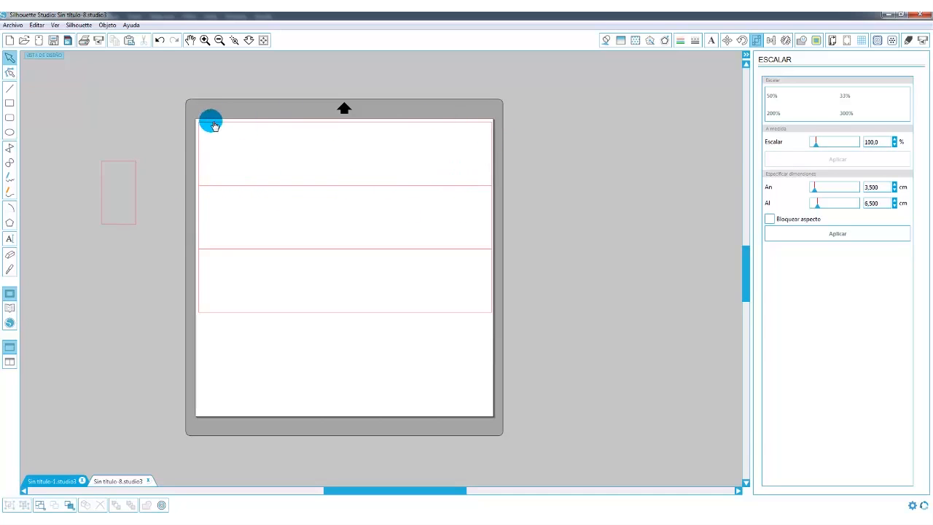
Add the text PERSONALIZA in Arial Unicode MS at 72 pt and center it in the top strip.
{"action": "left_click", "coordinate": [10, 240]}
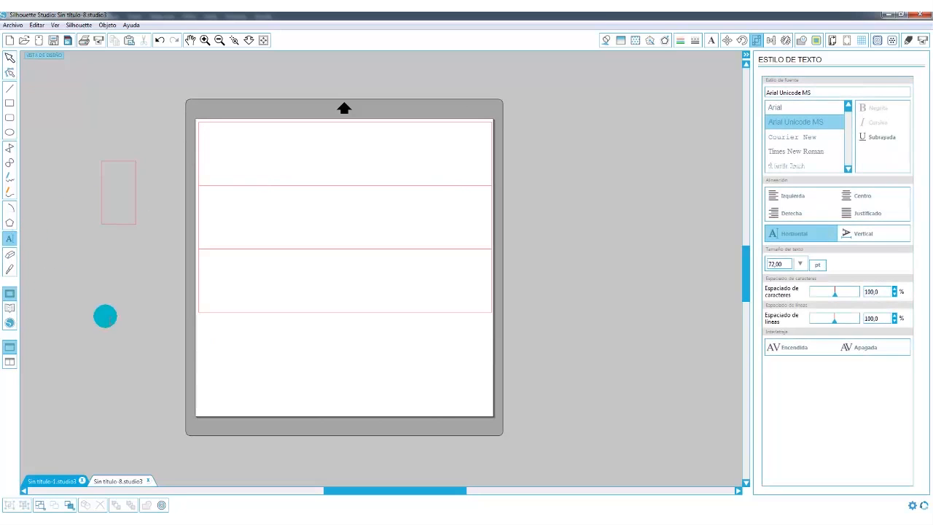
{"action": "left_click", "coordinate": [295, 355]}
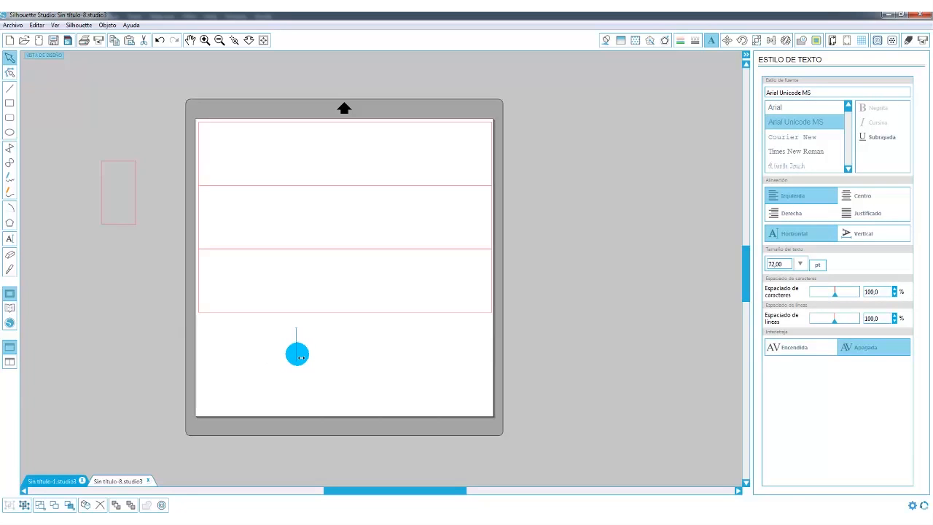
{"action": "type", "text": "PERSONALIZ"}
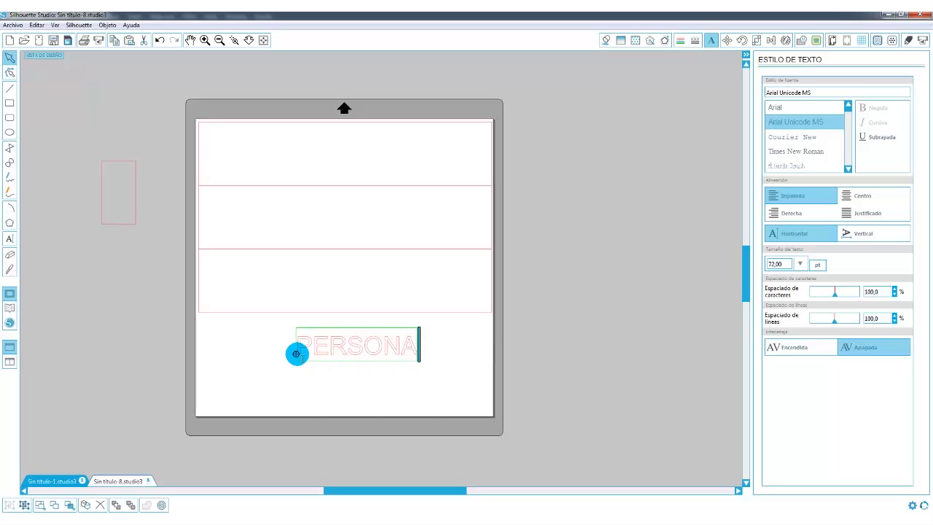
{"action": "left_click", "coordinate": [333, 379]}
{"action": "left_click_drag", "start_coordinate": [358, 354], "coordinate": [326, 160]}
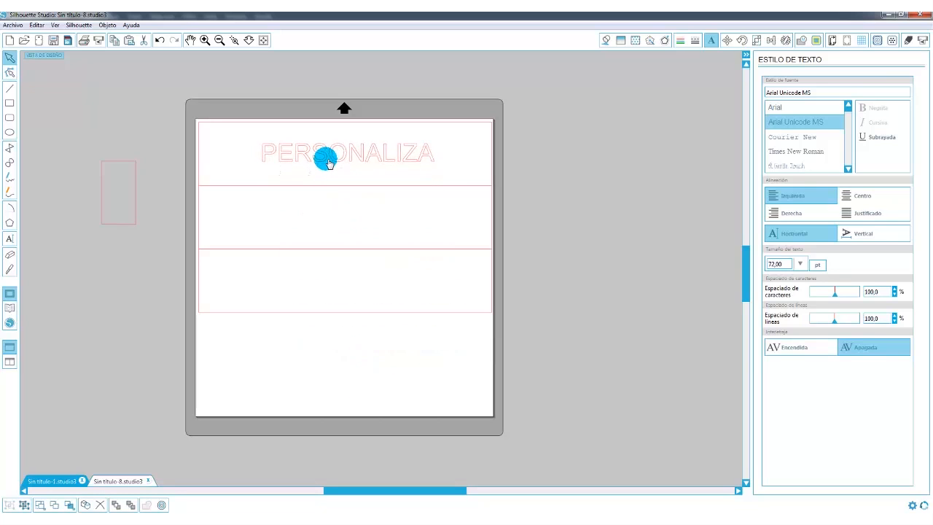
{"action": "left_click", "coordinate": [372, 142]}
{"action": "left_click", "coordinate": [304, 159]}
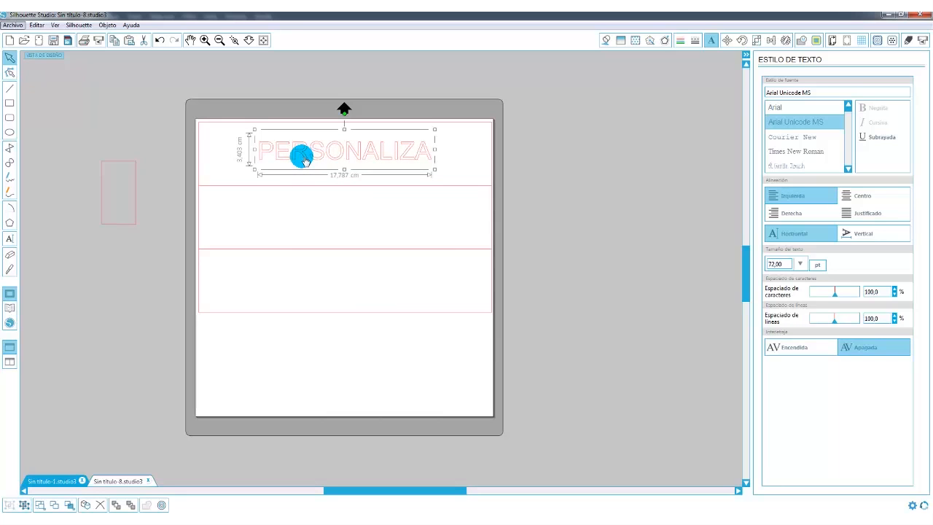
{"action": "key", "text": "ctrl+v"}
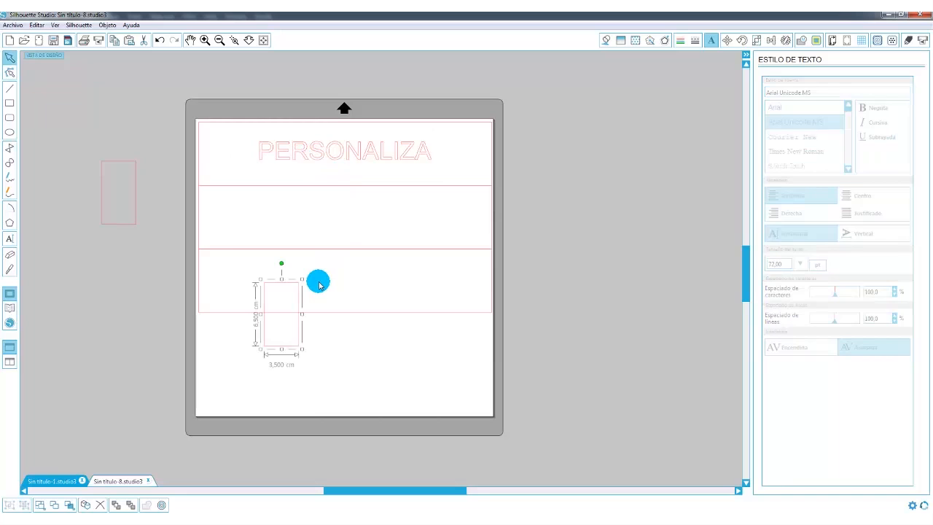
{"action": "key", "text": "ctrl+z"}
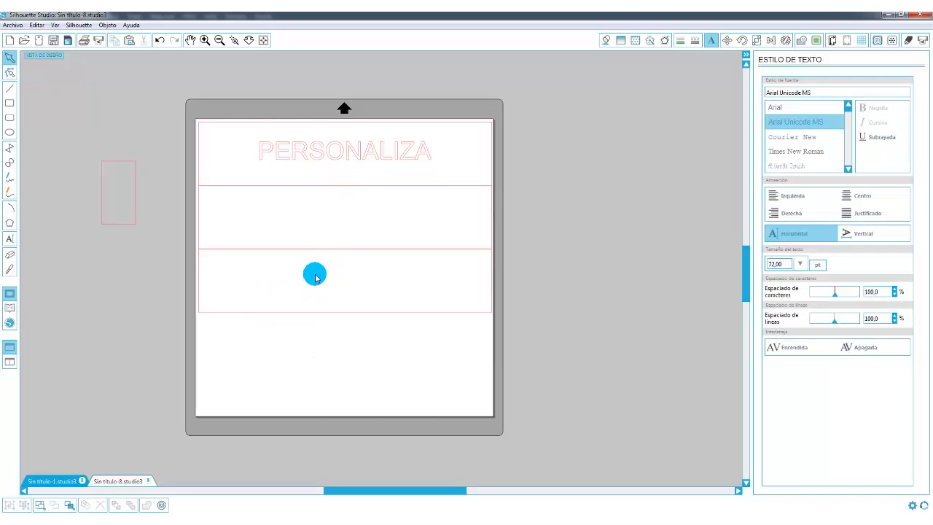
Duplicate the PERSONALIZA text into the middle strip and change the copy's wording to TU.
{"action": "left_click", "coordinate": [354, 158]}
{"action": "key", "text": "ctrl+v"}
{"action": "left_click_drag", "start_coordinate": [414, 178], "coordinate": [254, 221]}
{"action": "double_click", "coordinate": [403, 225]}
{"action": "type", "text": "TU"}
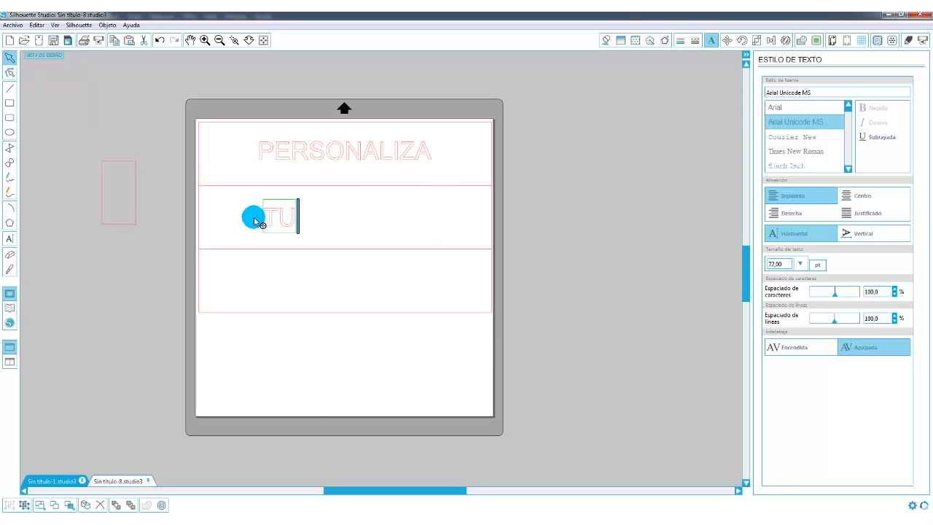
{"action": "left_click", "coordinate": [596, 267]}
Duplicate the TU text into the bottom strip, change the copy to lightbox and center it below TU.
{"action": "left_click_drag", "start_coordinate": [293, 223], "coordinate": [304, 282]}
{"action": "double_click", "coordinate": [353, 283]}
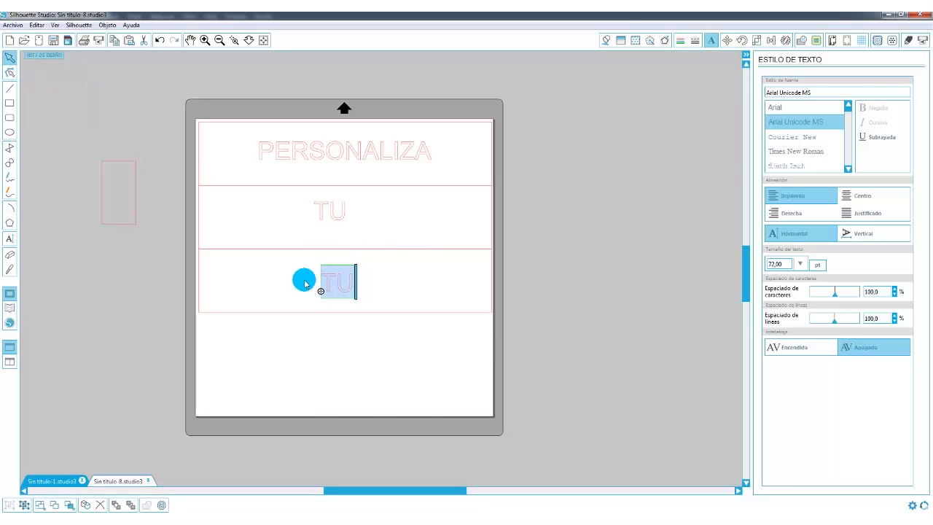
{"action": "type", "text": "lightbox"}
{"action": "left_click", "coordinate": [510, 244]}
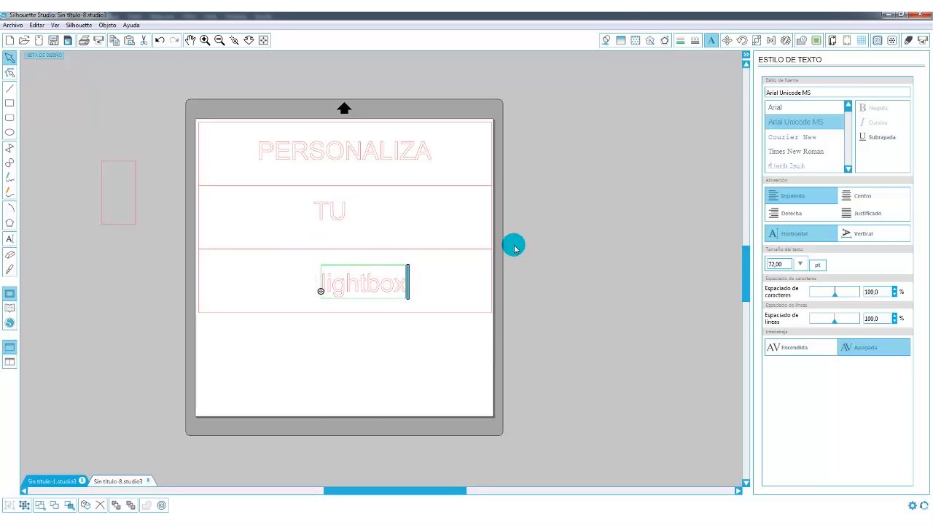
{"action": "left_click_drag", "start_coordinate": [379, 294], "coordinate": [349, 290]}
Change the font of the PERSONALIZA and TU texts together to Bebas Neue.
{"action": "left_click", "coordinate": [340, 218]}
{"action": "left_click", "coordinate": [340, 156], "text": "shift"}
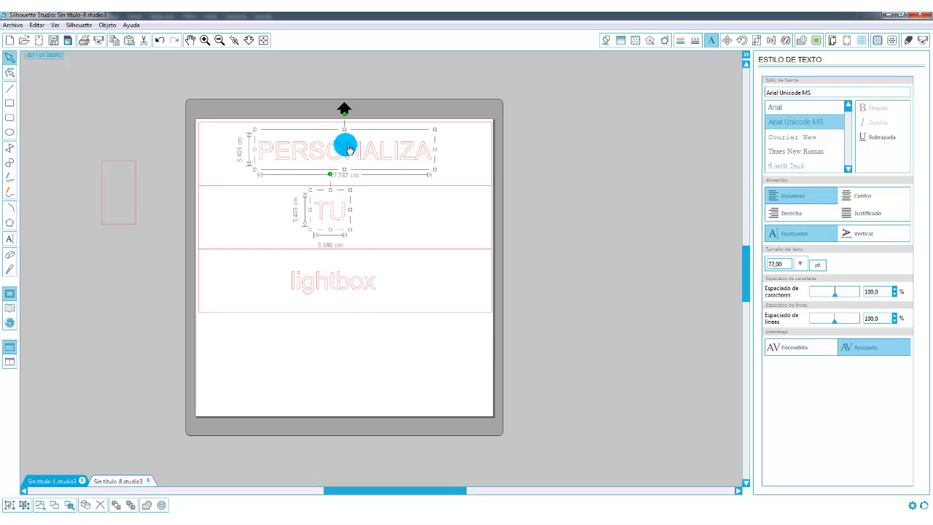
{"action": "left_click", "coordinate": [369, 216]}
{"action": "left_click", "coordinate": [339, 220]}
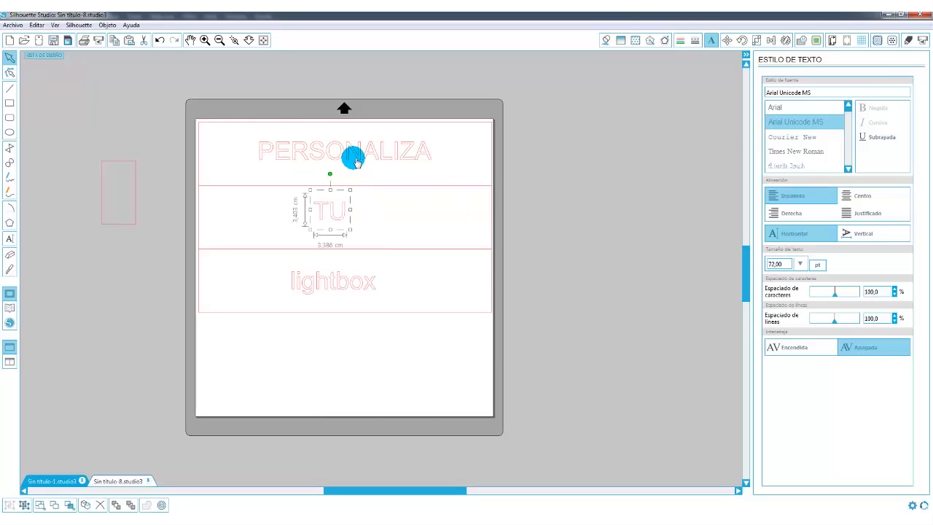
{"action": "left_click", "coordinate": [355, 160], "text": "shift"}
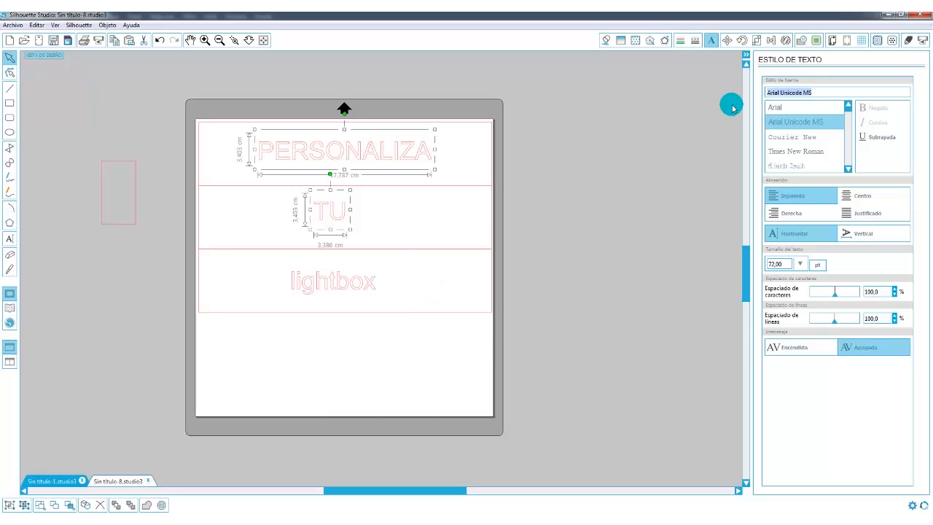
{"action": "type", "text": "bebas Neue"}
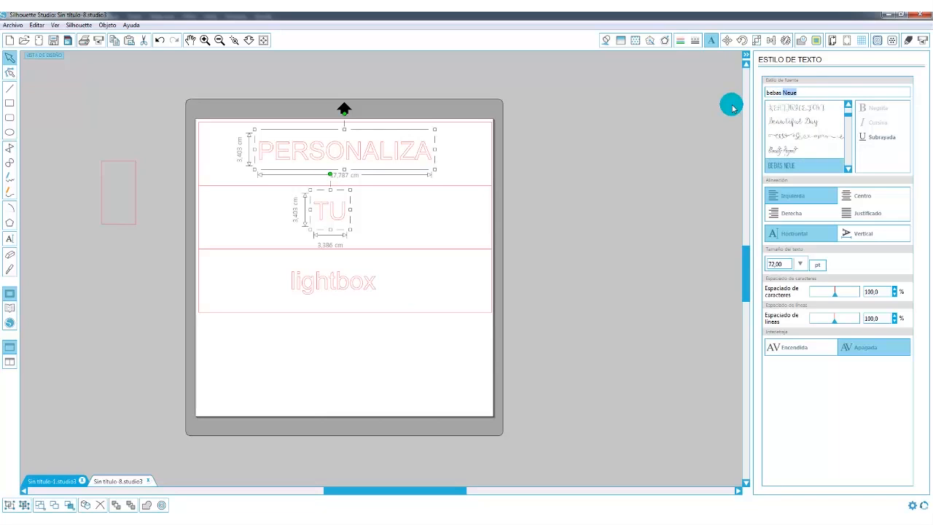
{"action": "key", "text": "Return"}
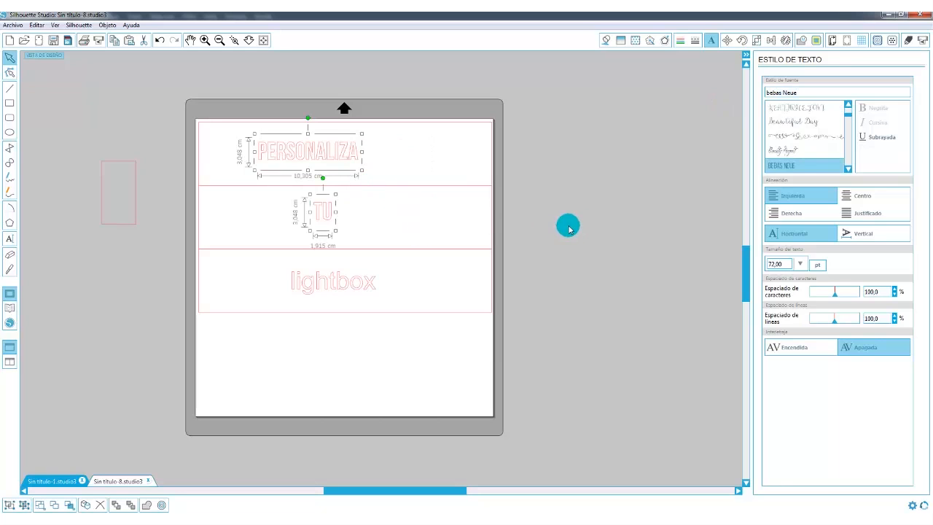
Enlarge PERSONALIZA and TU together to about 173 pt and center each in its strip.
{"action": "left_click_drag", "start_coordinate": [362, 172], "coordinate": [450, 159]}
{"action": "left_click", "coordinate": [606, 247]}
{"action": "left_click_drag", "start_coordinate": [408, 306], "coordinate": [365, 227]}
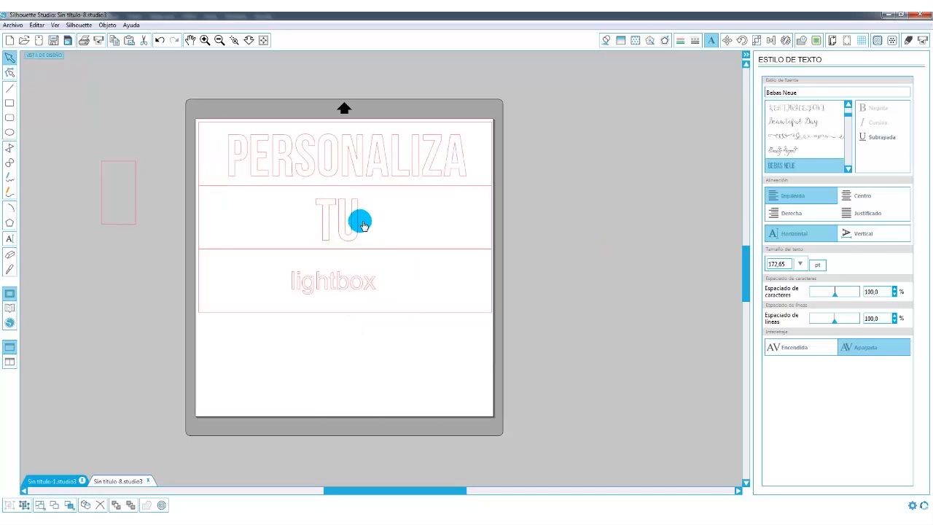
Change the font of the lightbox text in the bottom strip to Girlfriend.
{"action": "left_click", "coordinate": [355, 322]}
{"action": "left_click", "coordinate": [358, 289]}
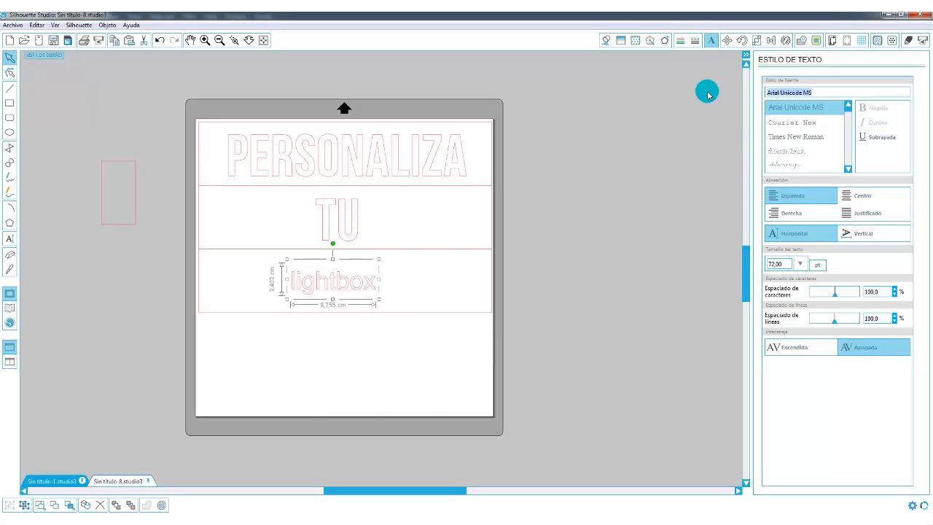
{"action": "type", "text": "girl "}
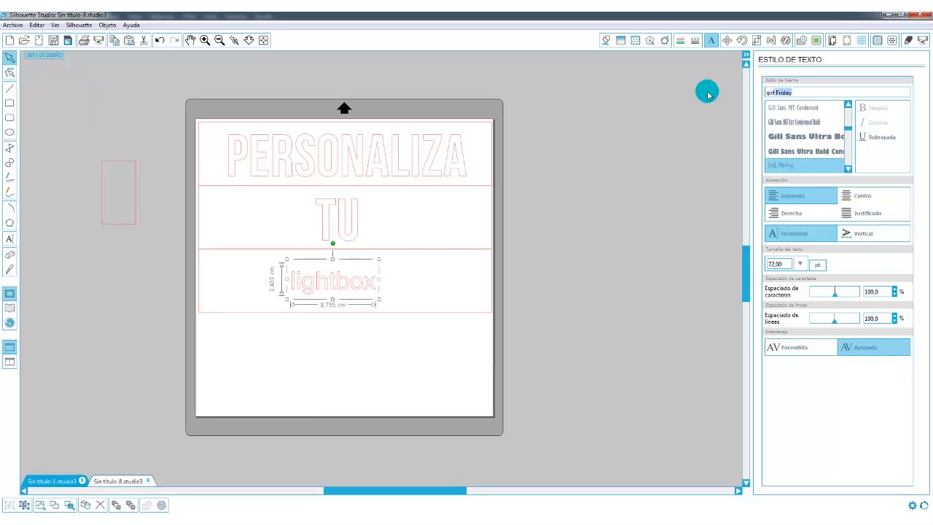
{"action": "type", "text": "friend"}
{"action": "key", "text": "Return"}
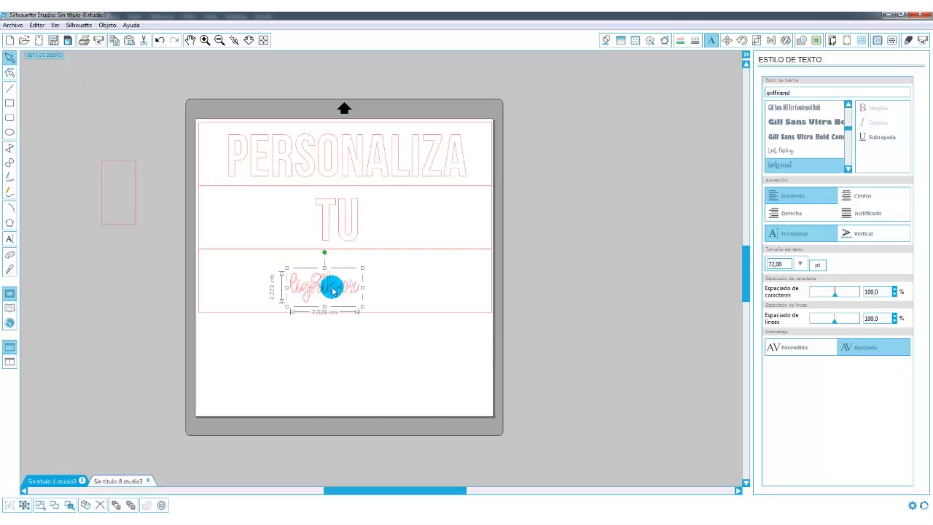
Enlarge the lightbox text to about 139 pt and center it in the bottom strip under TU.
{"action": "mouse_move", "coordinate": [362, 269]}
{"action": "left_mouse_down"}
{"action": "mouse_move", "coordinate": [475, 250]}
{"action": "mouse_move", "coordinate": [419, 273]}
{"action": "mouse_move", "coordinate": [409, 296]}
{"action": "mouse_move", "coordinate": [361, 276]}
{"action": "left_mouse_up"}
{"action": "left_click_drag", "start_coordinate": [415, 249], "coordinate": [400, 276]}
{"action": "left_click_drag", "start_coordinate": [350, 319], "coordinate": [352, 321]}
{"action": "left_click_drag", "start_coordinate": [369, 291], "coordinate": [366, 290]}
{"action": "left_click", "coordinate": [375, 349]}
{"action": "left_click", "coordinate": [360, 283]}
Weld the overlapping letters of lightbox with Fusionar and delete the tiny leftover fragments around the x.
{"action": "left_click", "coordinate": [204, 38]}
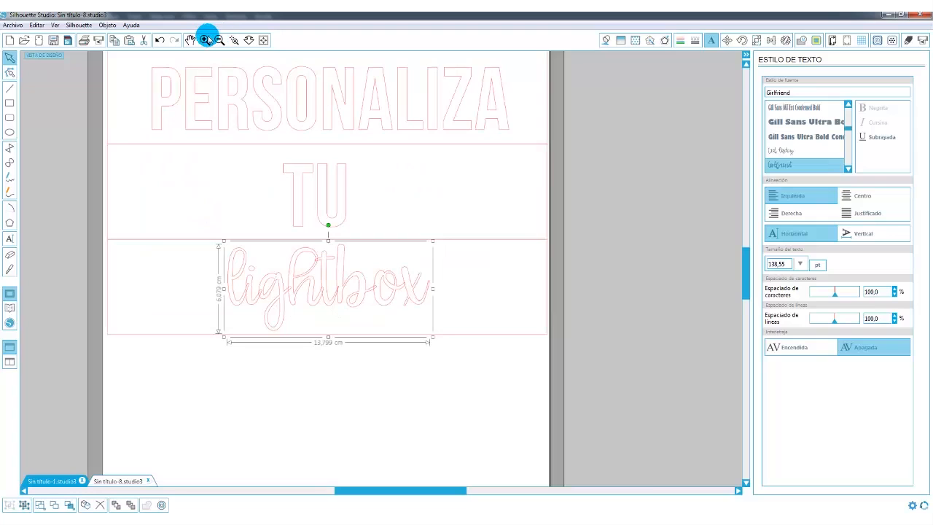
{"action": "left_click", "coordinate": [205, 40]}
{"action": "left_click", "coordinate": [205, 40]}
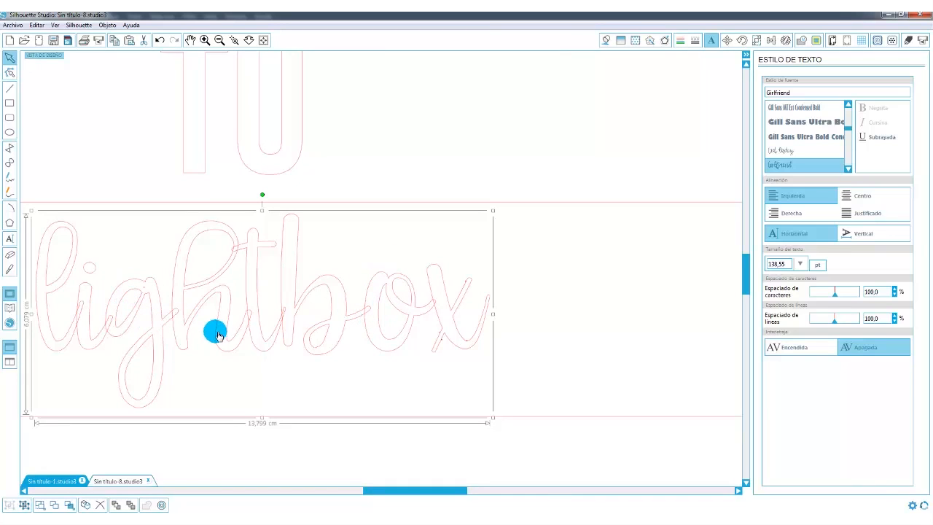
{"action": "left_click_drag", "start_coordinate": [406, 496], "coordinate": [376, 497]}
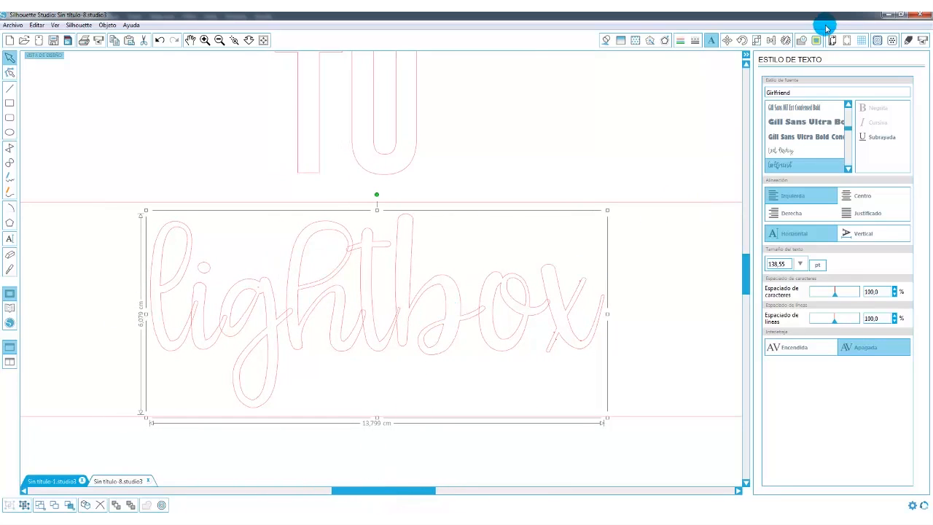
{"action": "left_click", "coordinate": [805, 41]}
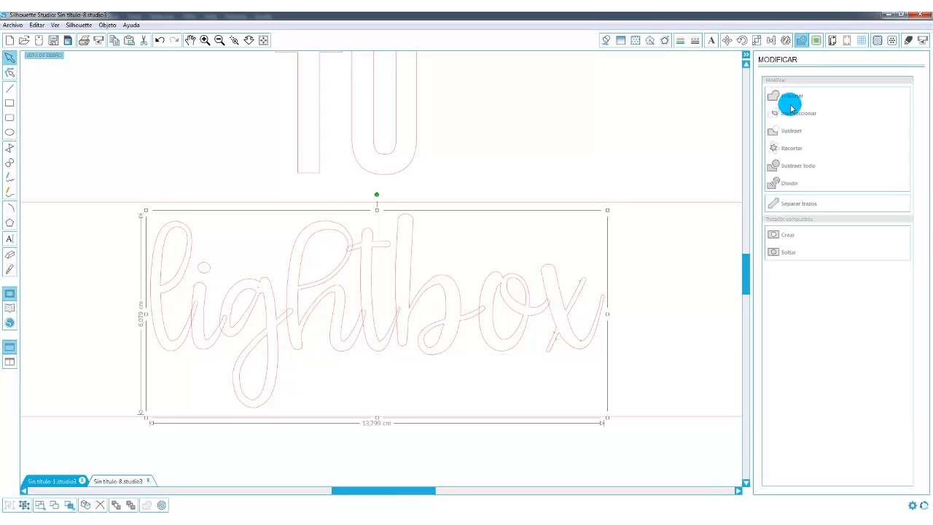
{"action": "left_click", "coordinate": [790, 97]}
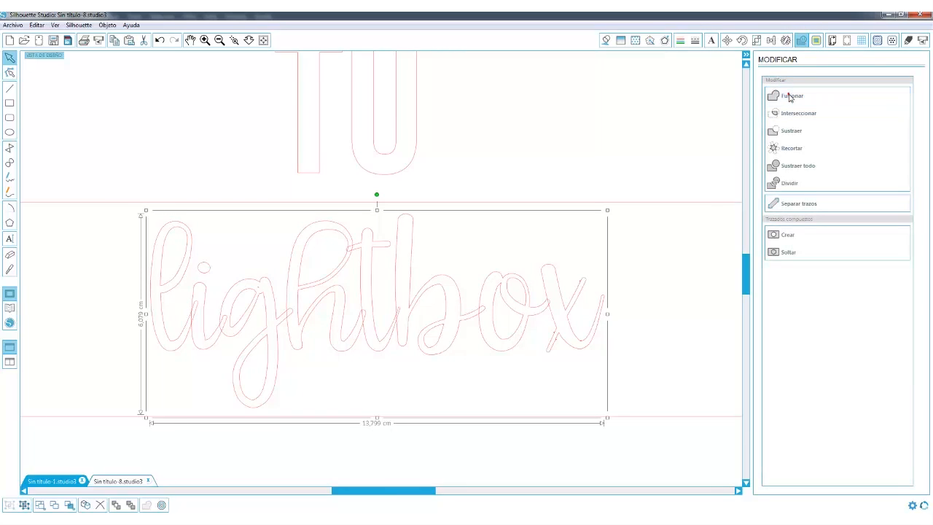
{"action": "left_click", "coordinate": [619, 290]}
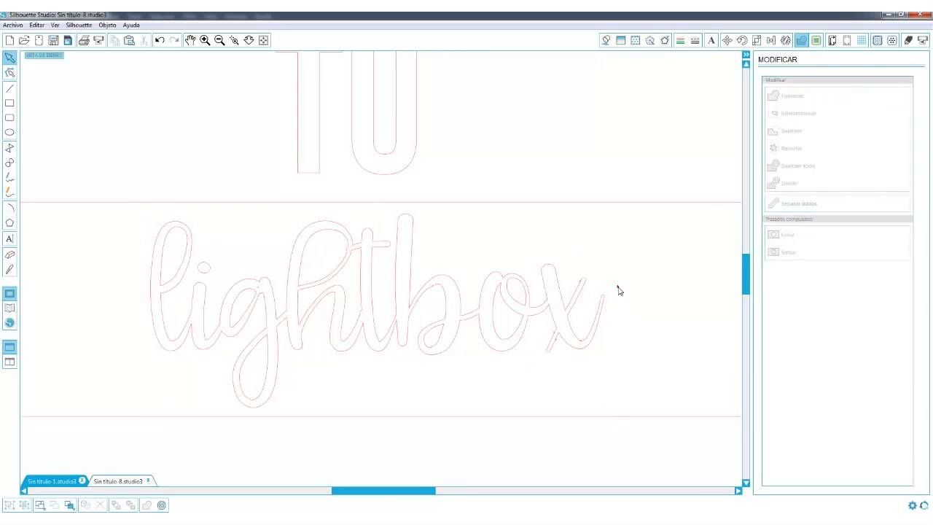
{"action": "left_click_drag", "start_coordinate": [638, 472], "coordinate": [531, 250]}
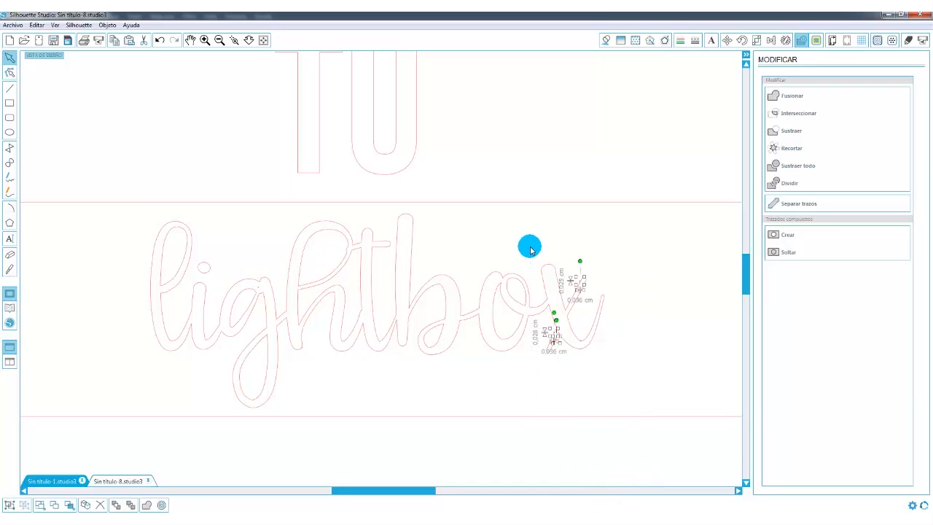
{"action": "key", "text": "Delete"}
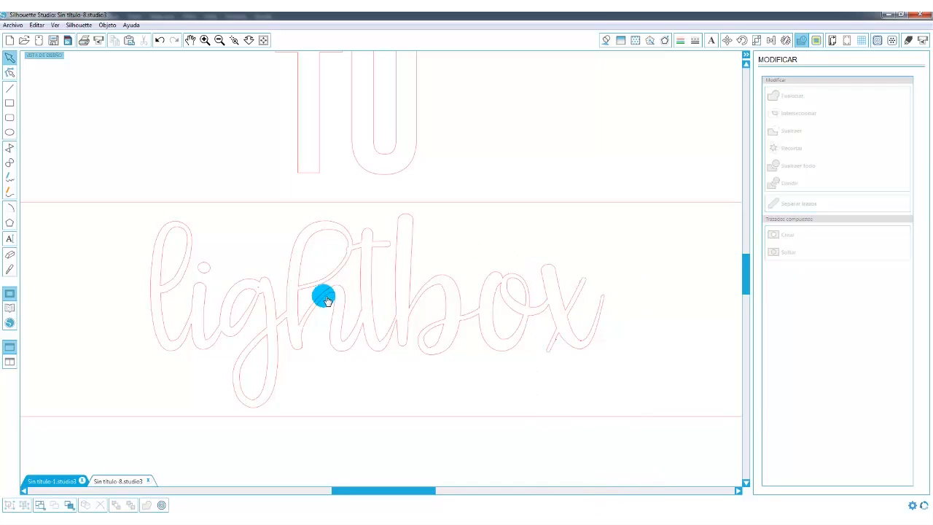
Group the dot of the i with the rest of the welded lightbox word.
{"action": "left_click_drag", "start_coordinate": [224, 254], "coordinate": [210, 274]}
{"action": "left_click", "coordinate": [209, 297], "text": "shift"}
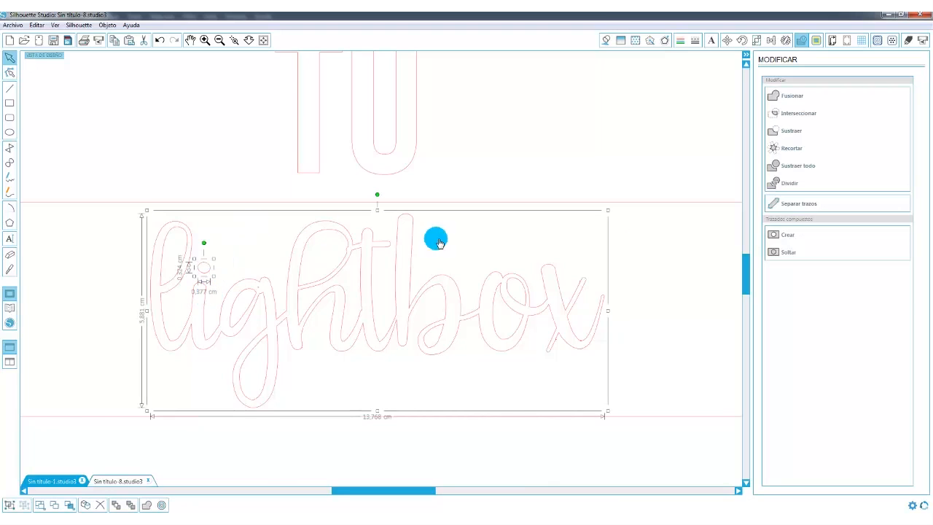
{"action": "right_click", "coordinate": [608, 210]}
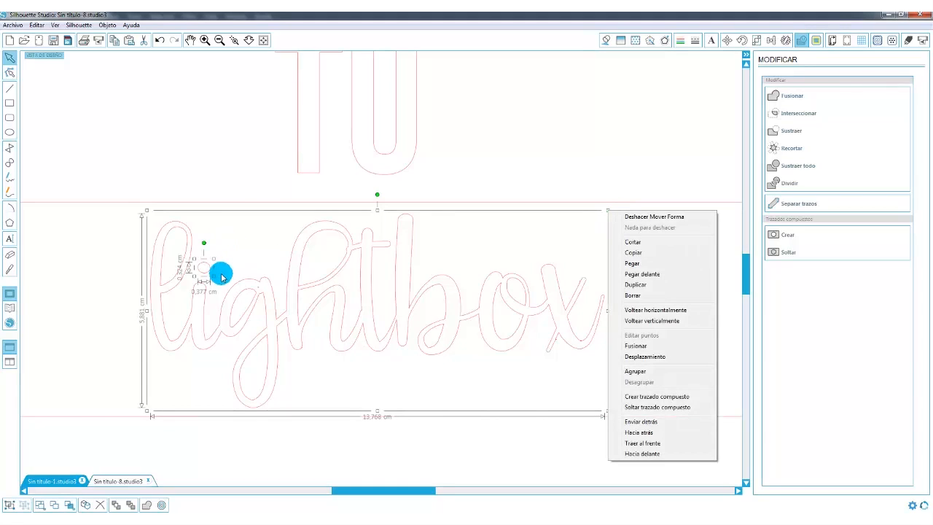
{"action": "left_click", "coordinate": [645, 373]}
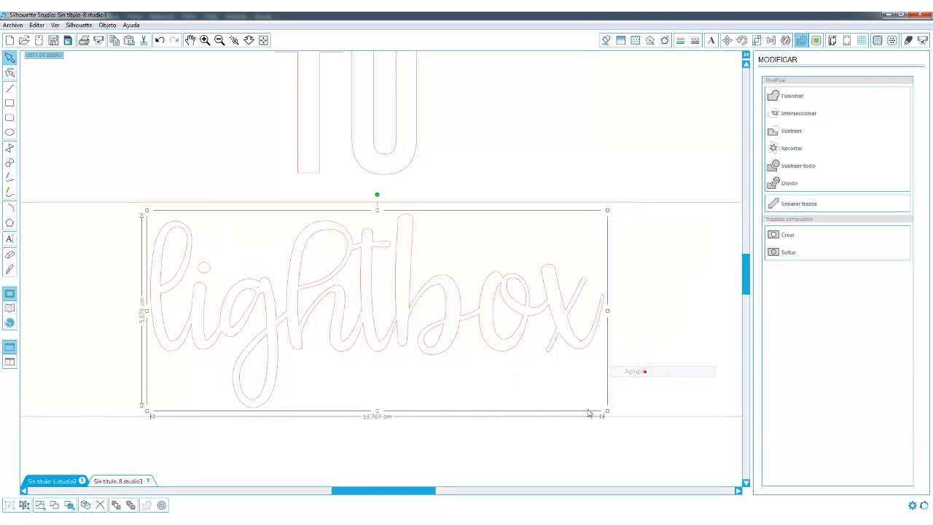
{"action": "left_click", "coordinate": [265, 42]}
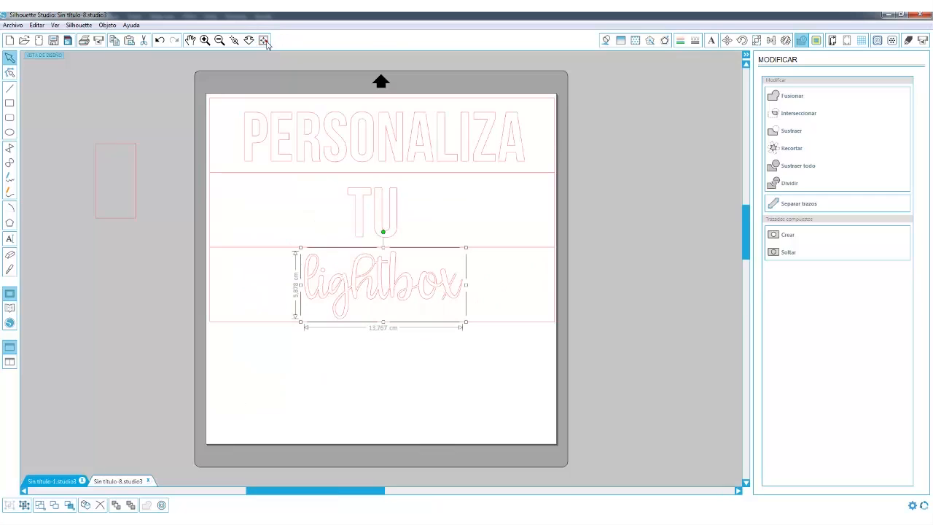
{"action": "left_click", "coordinate": [654, 293]}
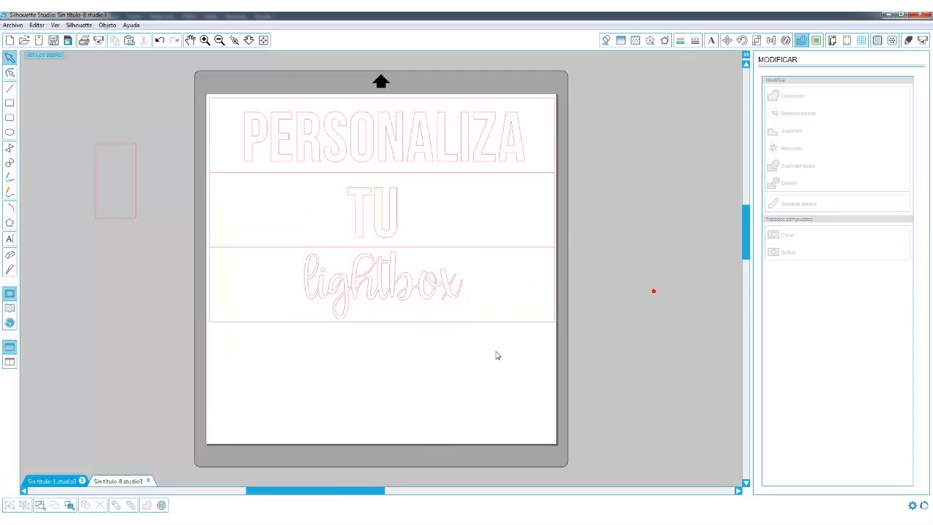
Apply an internal offset of 0.1 cm with Vértice corners to PERSONALIZA and TU.
{"action": "left_click", "coordinate": [394, 232]}
{"action": "left_click", "coordinate": [411, 154], "text": "shift"}
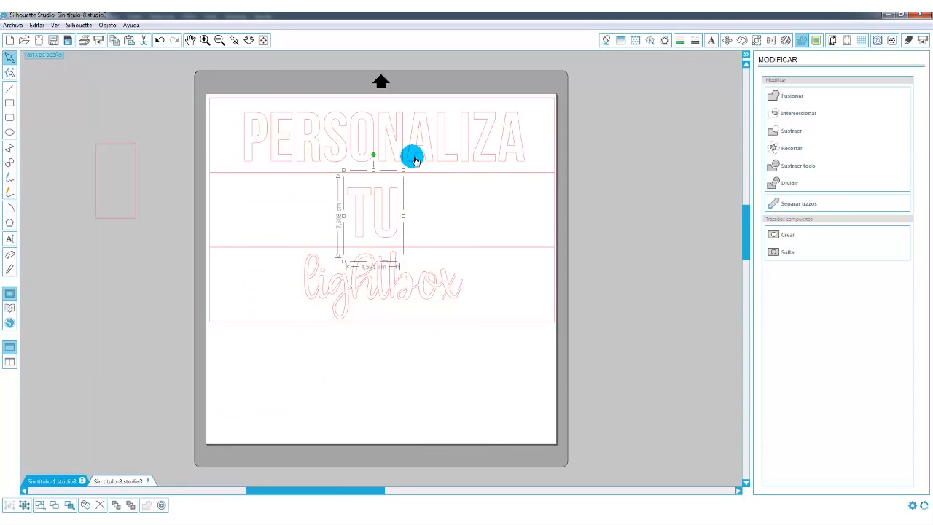
{"action": "left_click", "coordinate": [666, 41]}
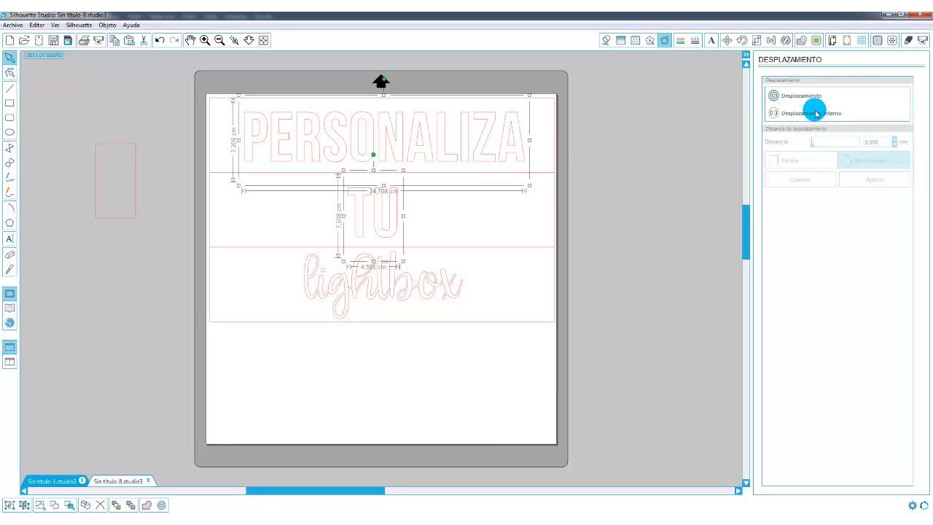
{"action": "left_click", "coordinate": [817, 117]}
{"action": "left_click", "coordinate": [874, 145]}
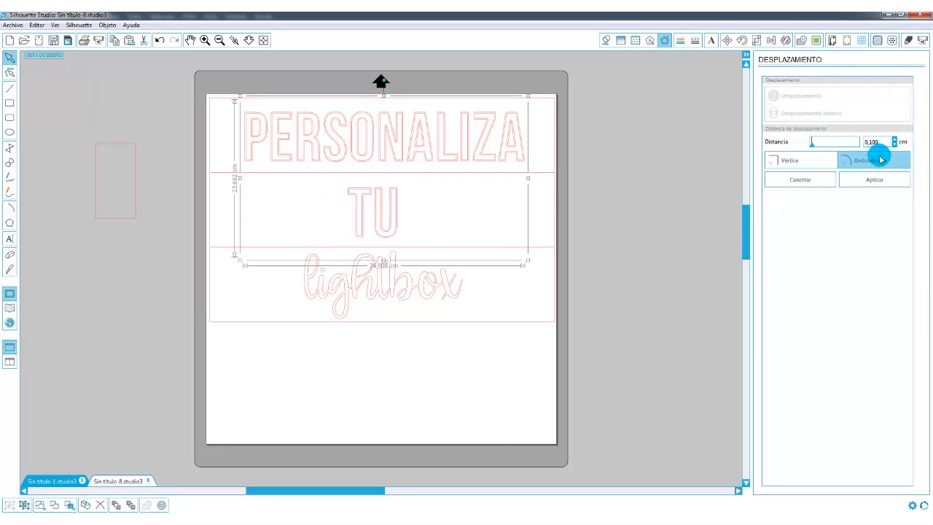
{"action": "left_click", "coordinate": [802, 162]}
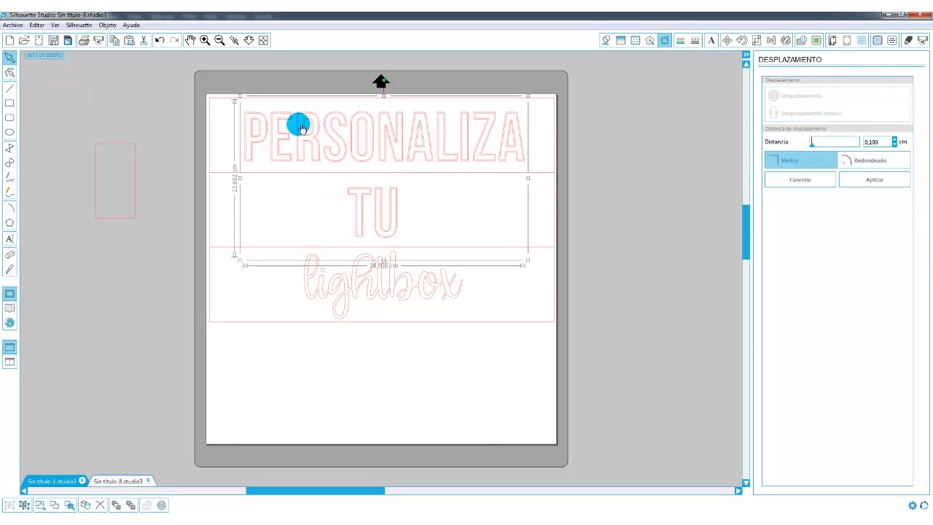
{"action": "left_click", "coordinate": [870, 183]}
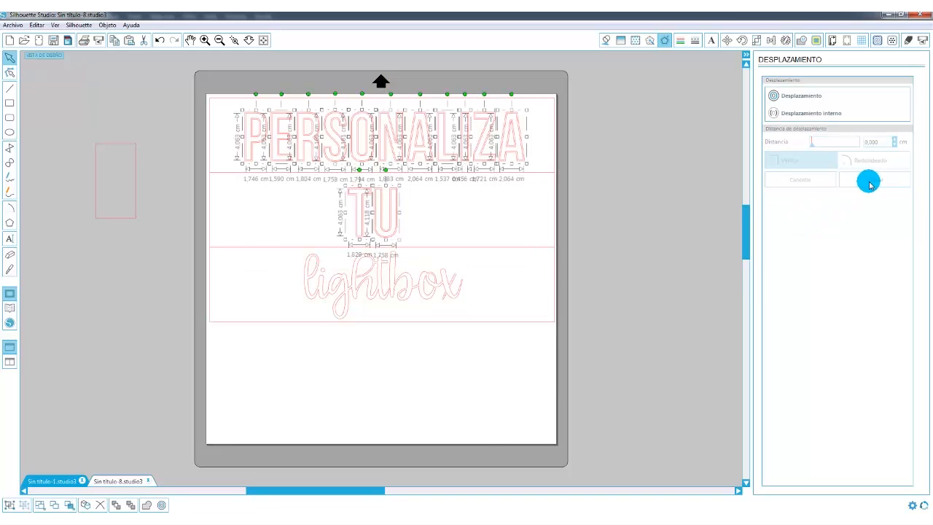
Move the inner offset letters aside, delete the original PERSONALIZA and TU, and place the thinner letters back in their strips.
{"action": "left_click", "coordinate": [499, 159]}
{"action": "left_click_drag", "start_coordinate": [492, 164], "coordinate": [527, 190]}
{"action": "left_click", "coordinate": [513, 160]}
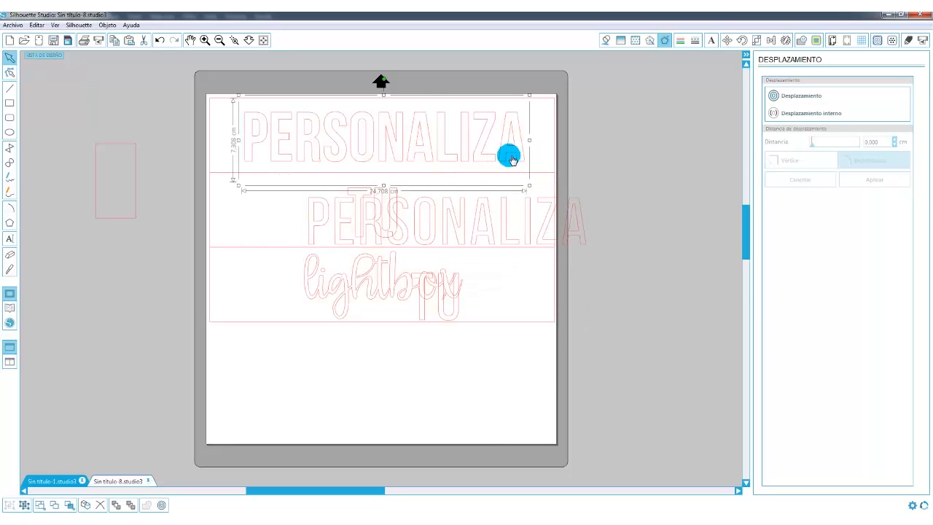
{"action": "key", "text": "Delete"}
{"action": "left_click", "coordinate": [391, 197]}
{"action": "left_click", "coordinate": [378, 186]}
{"action": "key", "text": "Delete"}
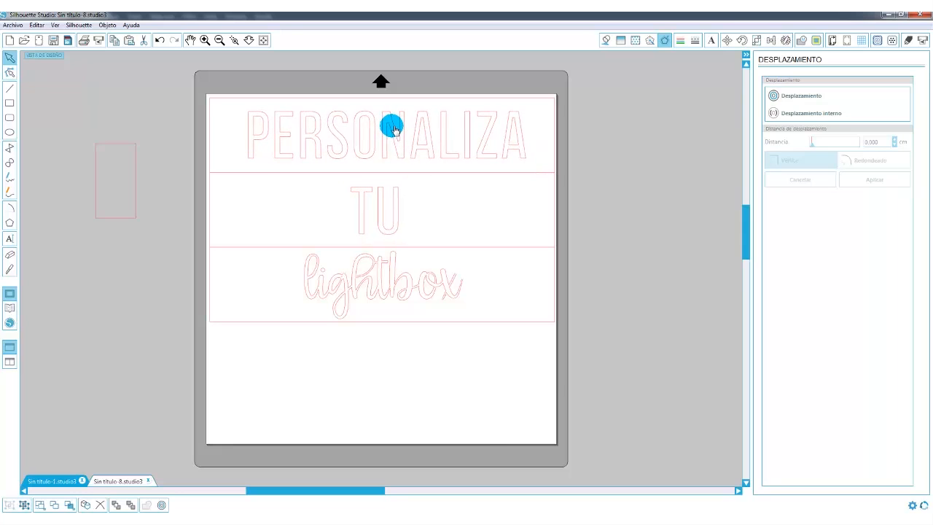
{"action": "left_click", "coordinate": [392, 128]}
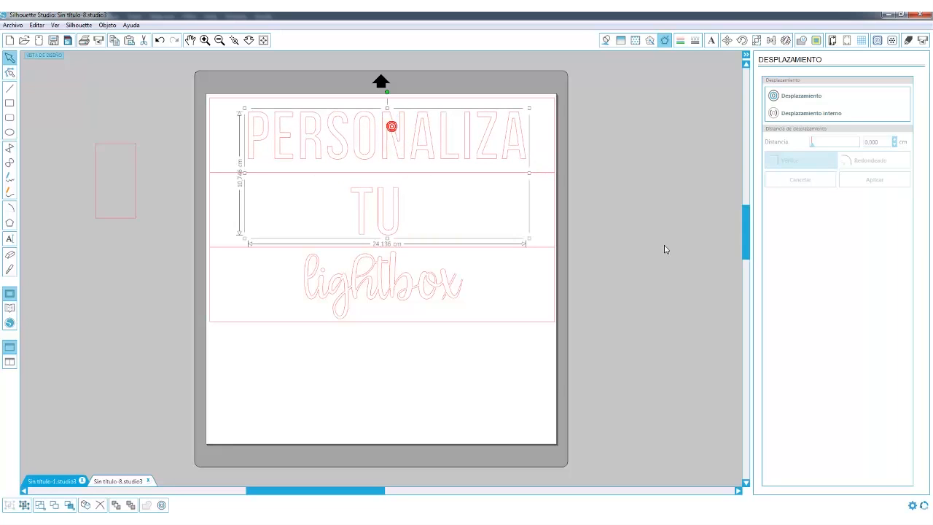
{"action": "left_click", "coordinate": [657, 203]}
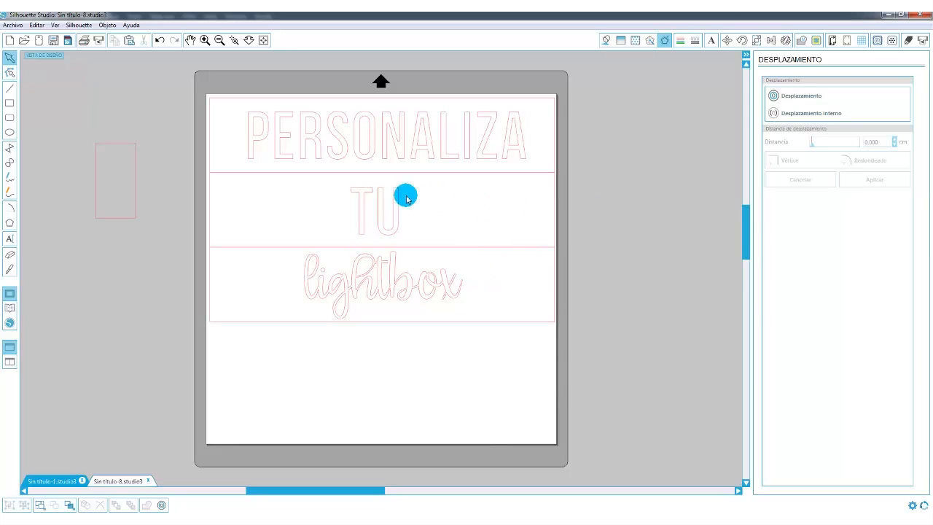
Merge the images Idea-512.png and 36023764-heart-image.png into the design, placing both beside the cutting mat.
{"action": "left_click", "coordinate": [13, 25]}
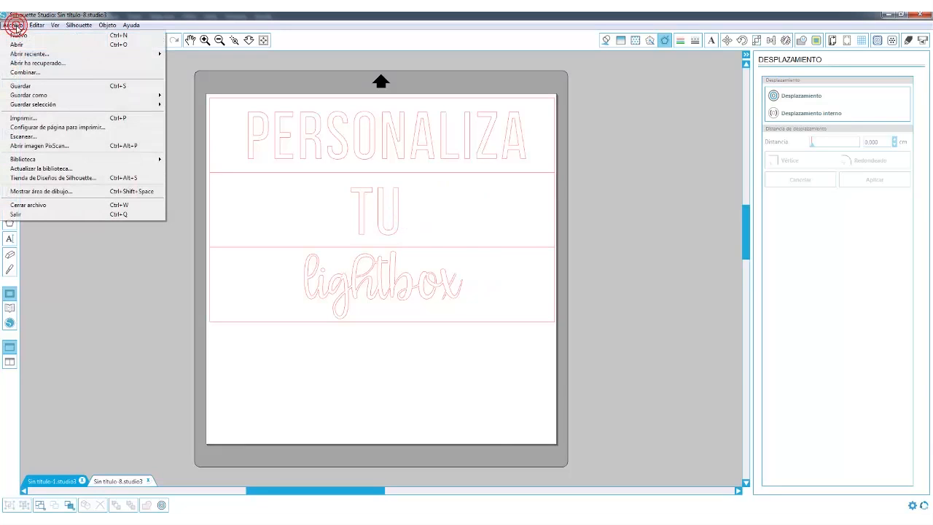
{"action": "left_click", "coordinate": [22, 73]}
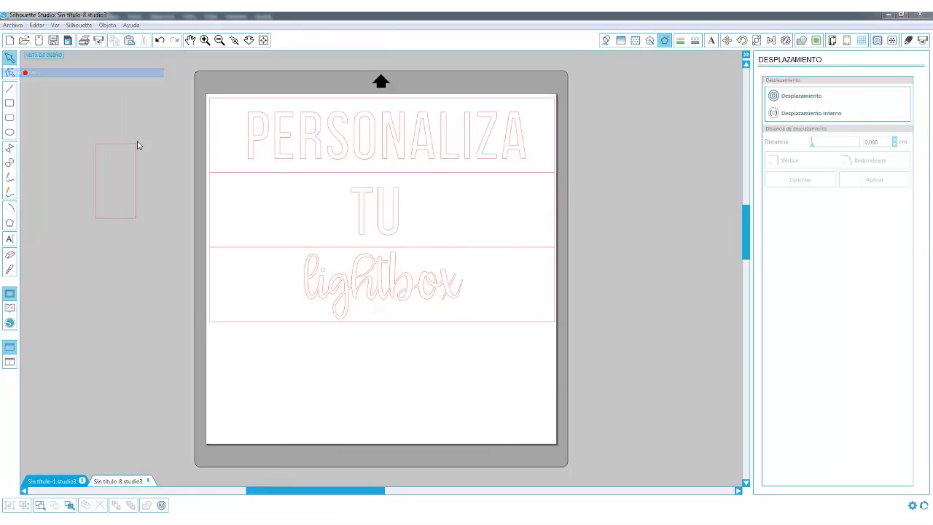
{"action": "left_click_drag", "start_coordinate": [70, 75], "coordinate": [634, 248]}
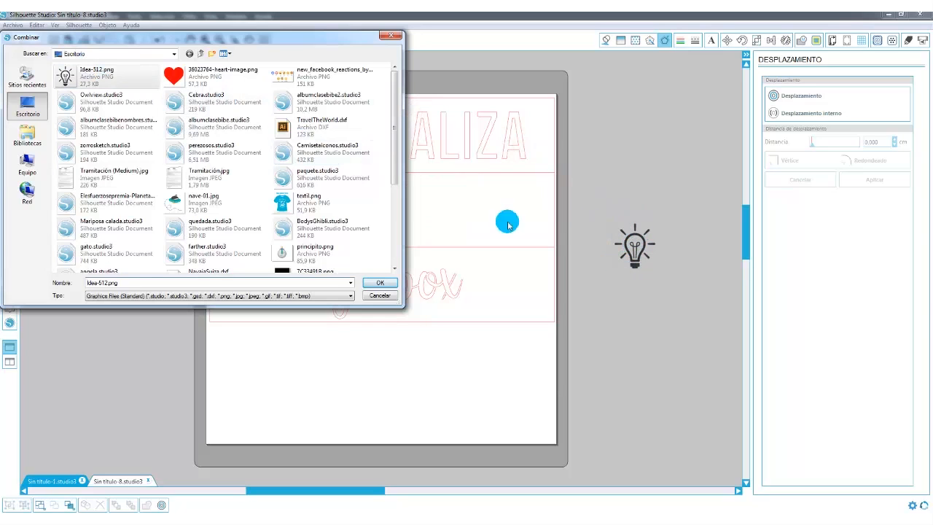
{"action": "left_click_drag", "start_coordinate": [175, 73], "coordinate": [634, 157]}
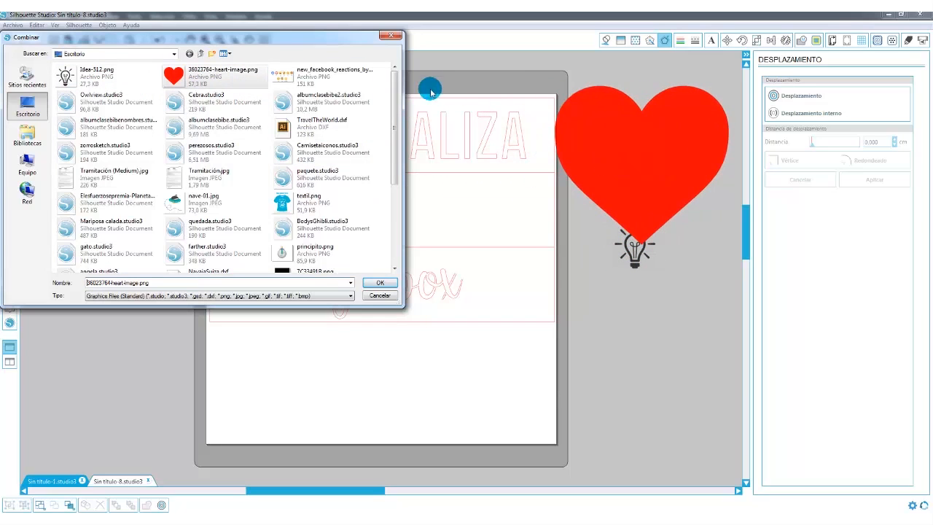
{"action": "left_click", "coordinate": [379, 295]}
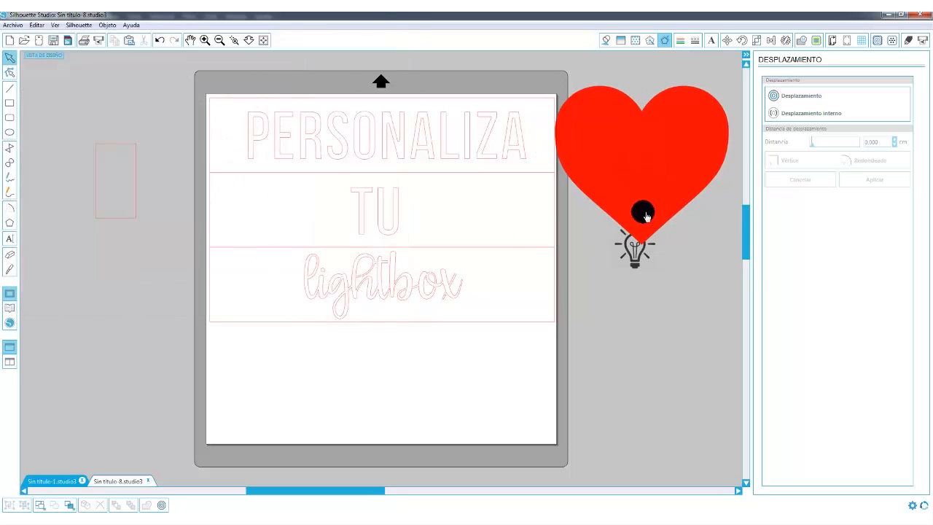
Enlarge the light bulb image to about 10 cm square and fit a trace area around it without including the heart.
{"action": "left_click_drag", "start_coordinate": [649, 255], "coordinate": [697, 391]}
{"action": "left_click_drag", "start_coordinate": [347, 491], "coordinate": [416, 497]}
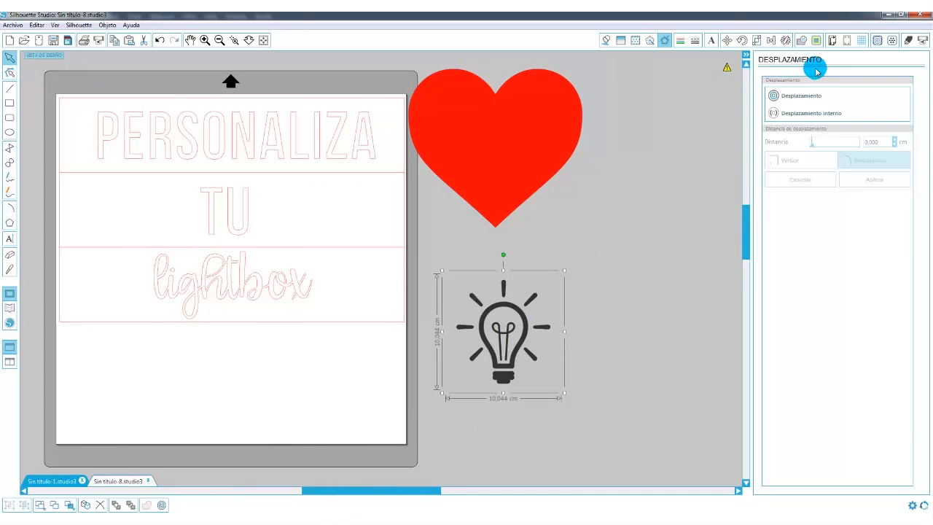
{"action": "left_click", "coordinate": [818, 40]}
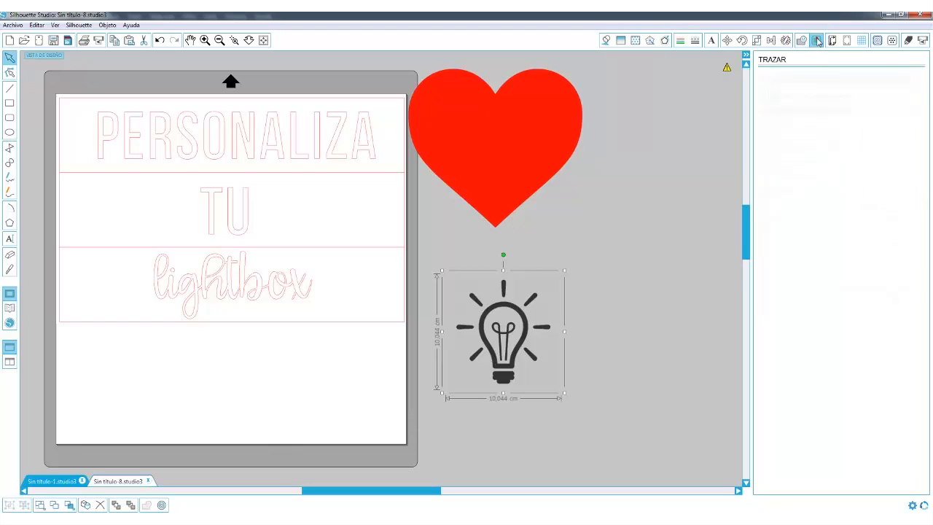
{"action": "left_click", "coordinate": [806, 97]}
{"action": "mouse_move", "coordinate": [596, 245]}
{"action": "left_mouse_down"}
{"action": "mouse_move", "coordinate": [517, 350]}
{"action": "mouse_move", "coordinate": [440, 398]}
{"action": "mouse_move", "coordinate": [437, 390]}
{"action": "left_mouse_up"}
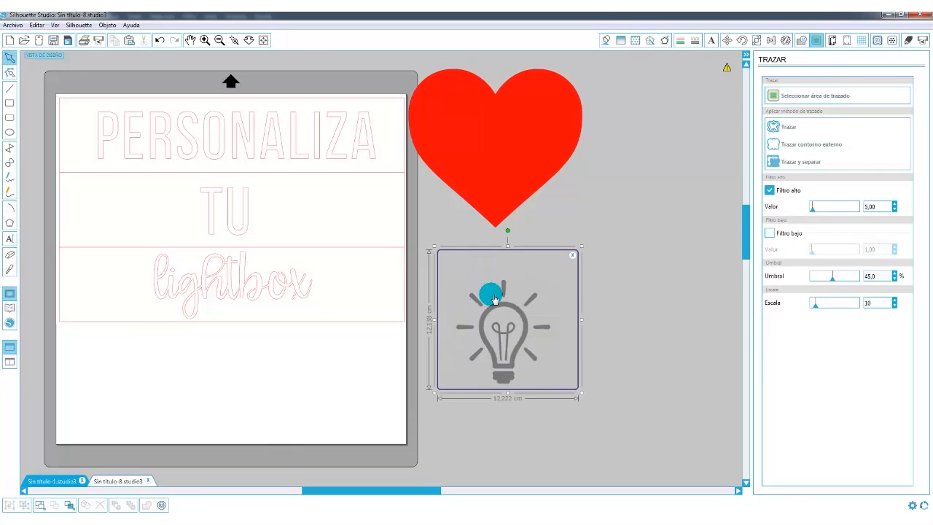
{"action": "left_click_drag", "start_coordinate": [508, 247], "coordinate": [503, 269]}
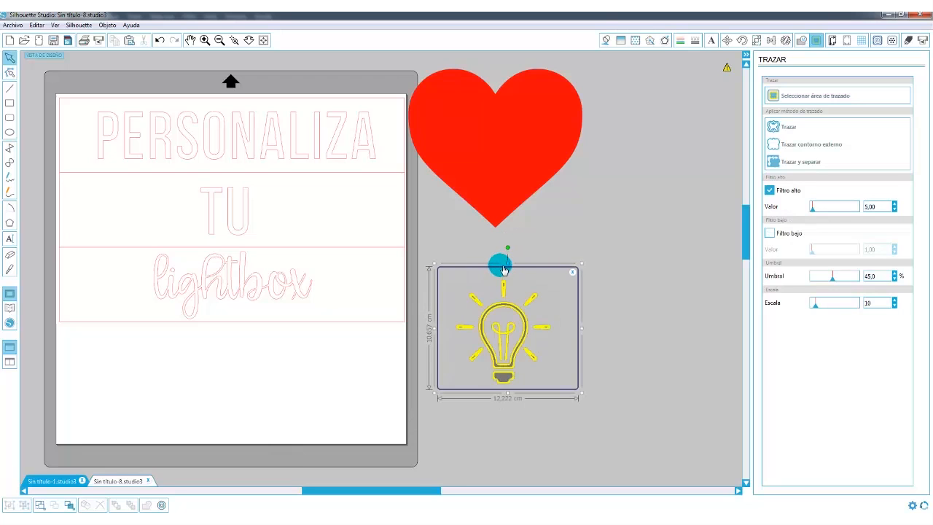
Trace the light bulb with Filtro alto turned off and delete the original image.
{"action": "left_click", "coordinate": [770, 190]}
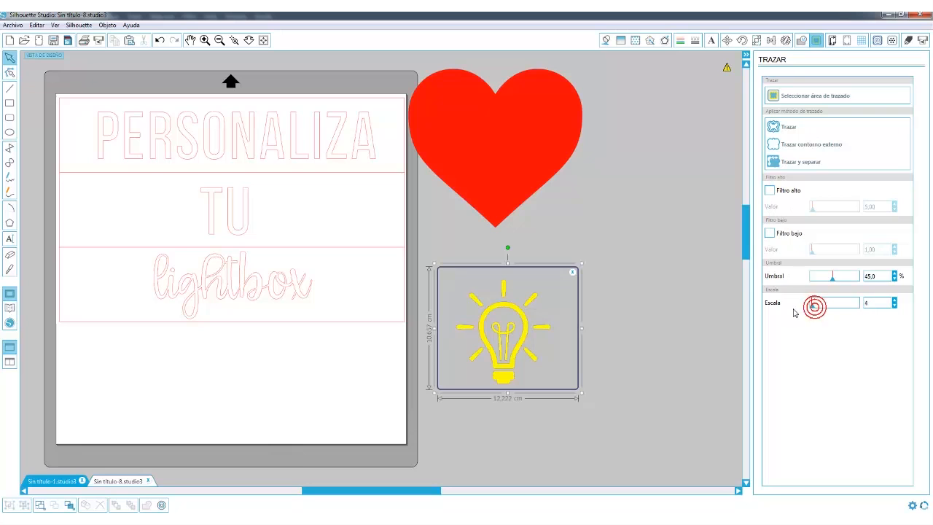
{"action": "left_click", "coordinate": [777, 127]}
{"action": "left_click_drag", "start_coordinate": [535, 329], "coordinate": [710, 245]}
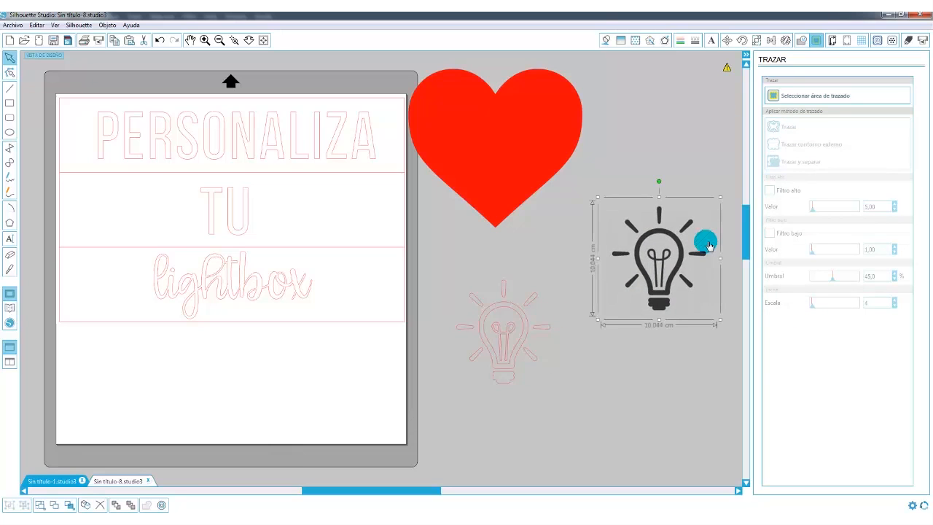
{"action": "key", "text": "Delete"}
Trace the red heart with Filtro alto turned off and delete the original image.
{"action": "left_click_drag", "start_coordinate": [548, 171], "coordinate": [608, 202]}
{"action": "left_click", "coordinate": [775, 99]}
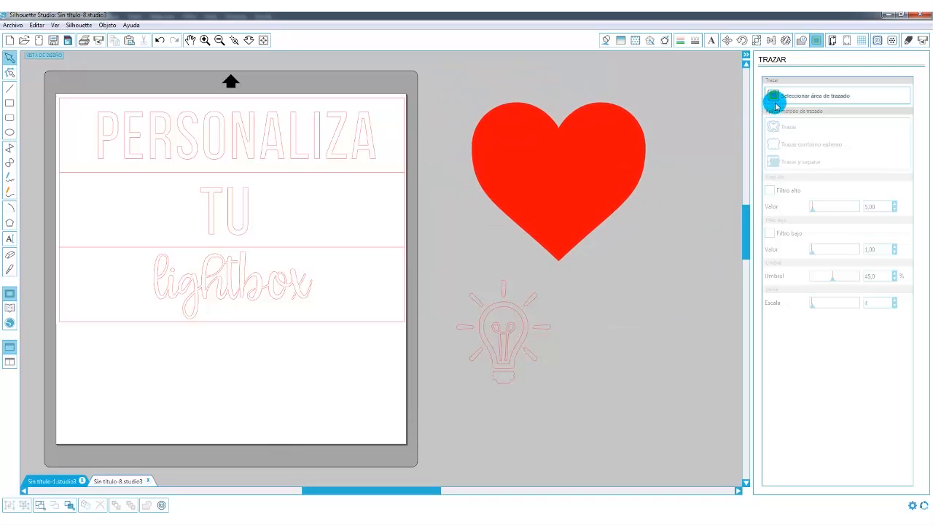
{"action": "mouse_move", "coordinate": [459, 88]}
{"action": "left_mouse_down"}
{"action": "mouse_move", "coordinate": [559, 161]}
{"action": "mouse_move", "coordinate": [669, 271]}
{"action": "left_mouse_up"}
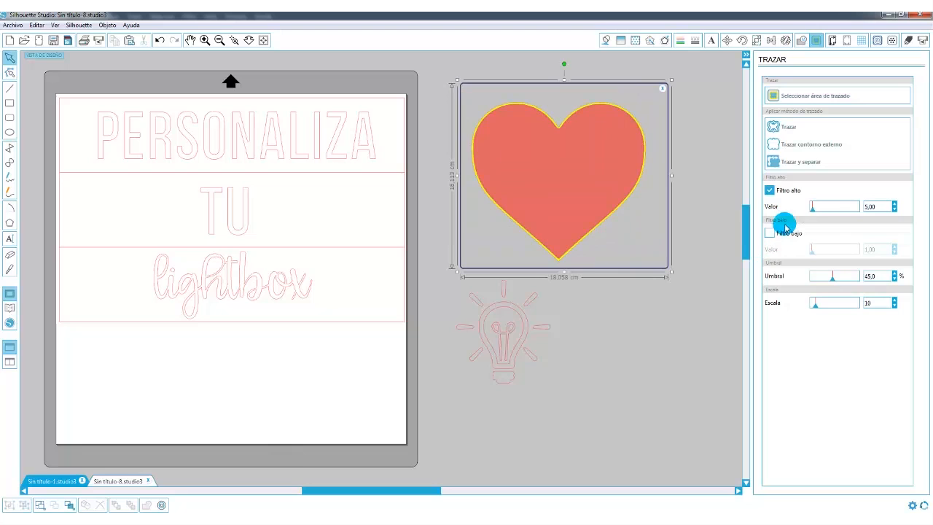
{"action": "left_click", "coordinate": [770, 191]}
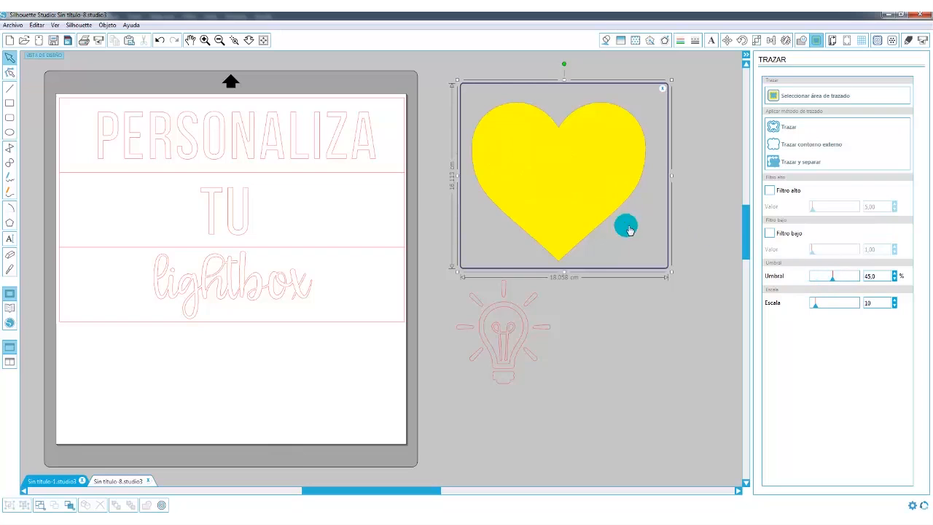
{"action": "left_click", "coordinate": [772, 127]}
{"action": "left_click_drag", "start_coordinate": [557, 205], "coordinate": [694, 316]}
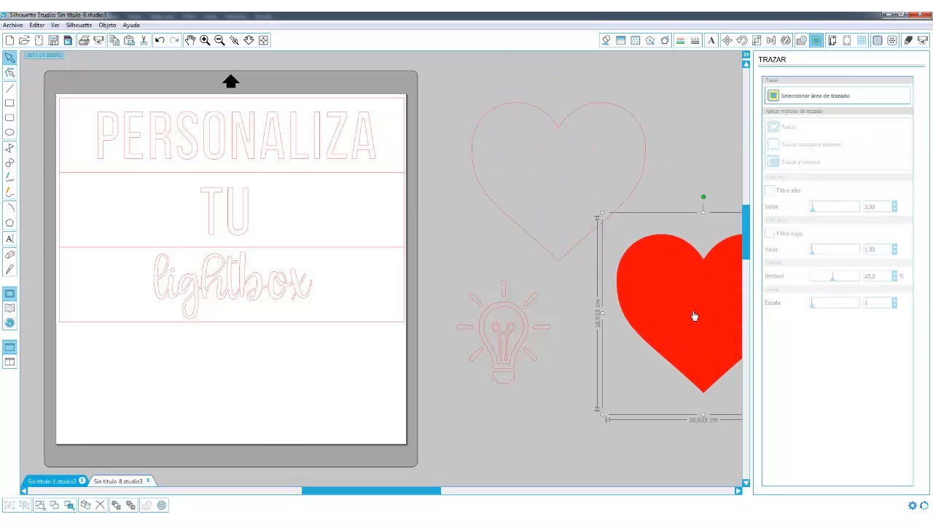
{"action": "key", "text": "Delete"}
Move the spare rectangle near the icons and shrink the heart to fit inside it, about 2.5 × 2.3 cm.
{"action": "left_click", "coordinate": [590, 227]}
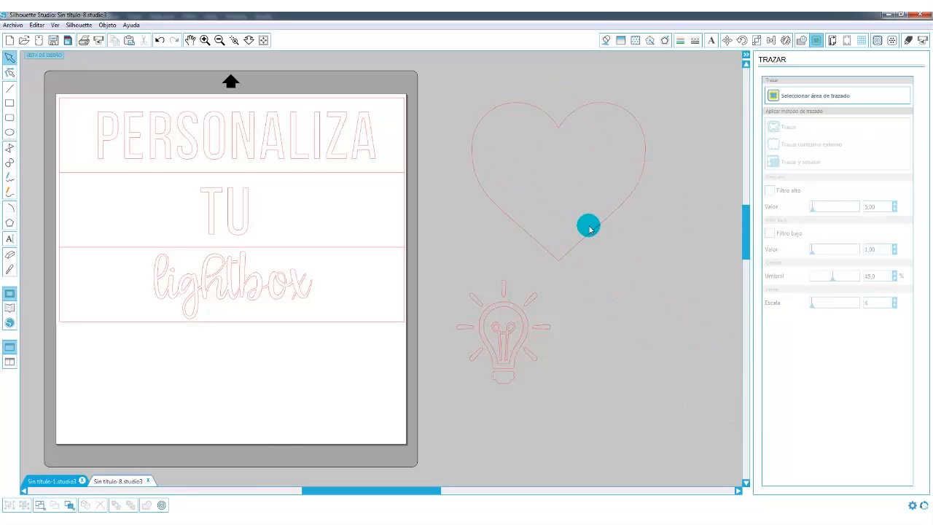
{"action": "left_click_drag", "start_coordinate": [650, 100], "coordinate": [554, 216]}
{"action": "left_click_drag", "start_coordinate": [414, 503], "coordinate": [383, 496]}
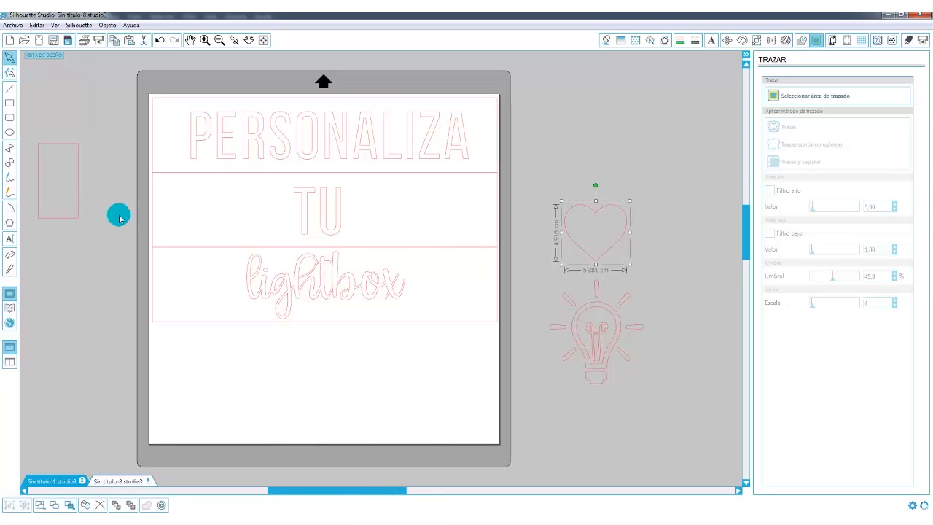
{"action": "left_click_drag", "start_coordinate": [69, 217], "coordinate": [681, 234]}
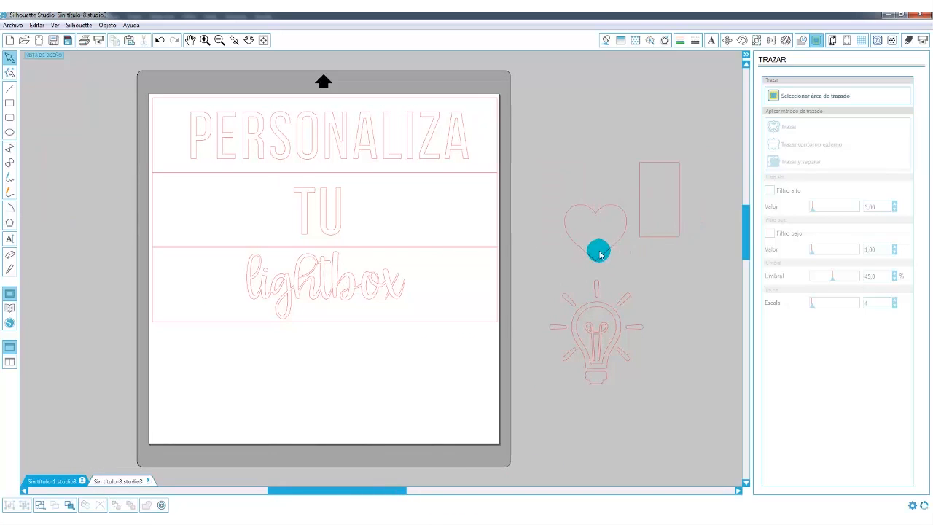
{"action": "left_click_drag", "start_coordinate": [630, 204], "coordinate": [666, 229]}
{"action": "left_click", "coordinate": [659, 328]}
{"action": "left_click", "coordinate": [665, 211]}
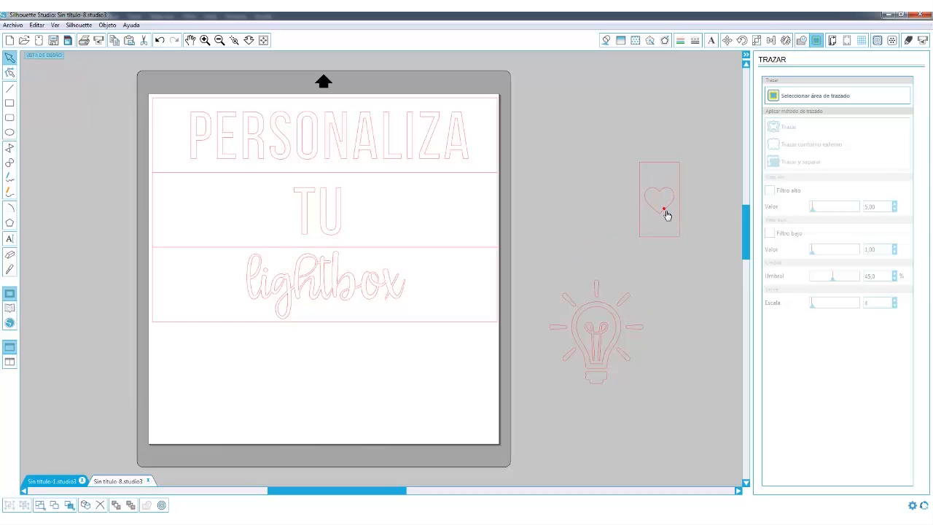
Place the small heart just after TU and add a copy beside it enlarged to about 3.5 × 3.2 cm.
{"action": "left_click_drag", "start_coordinate": [669, 213], "coordinate": [390, 226]}
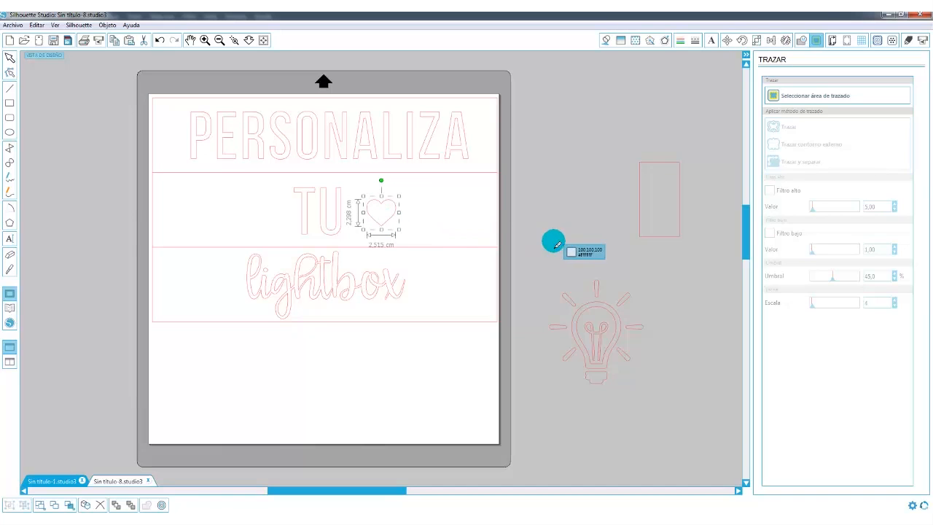
{"action": "key", "text": "ctrl+v"}
{"action": "left_click_drag", "start_coordinate": [418, 235], "coordinate": [453, 202]}
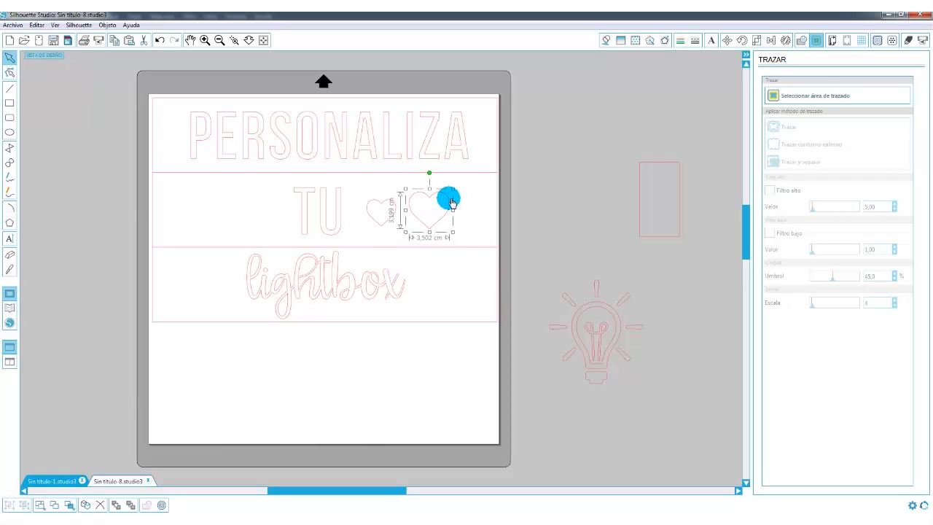
Align the two hearts vertically by their centres and nudge the large heart slightly closer to the small one.
{"action": "left_click", "coordinate": [389, 224], "text": "shift"}
{"action": "left_click", "coordinate": [770, 40]}
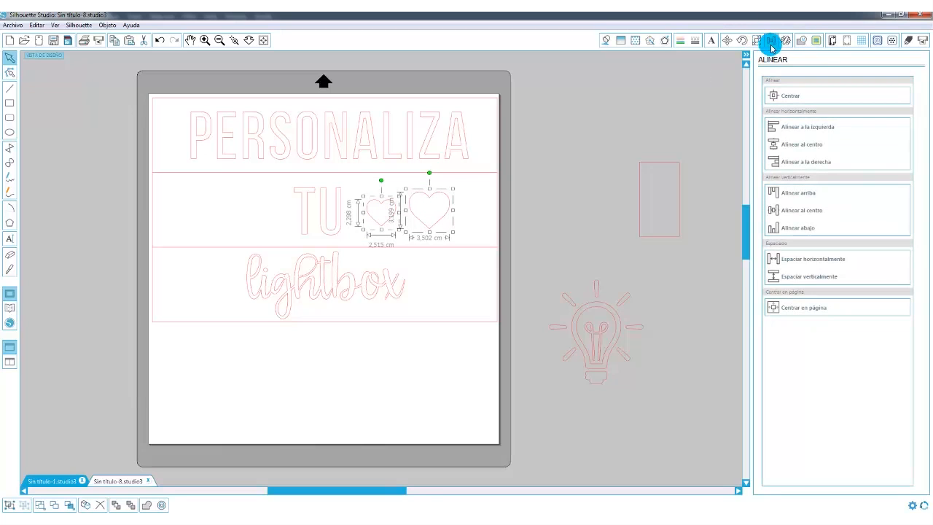
{"action": "left_click", "coordinate": [782, 210]}
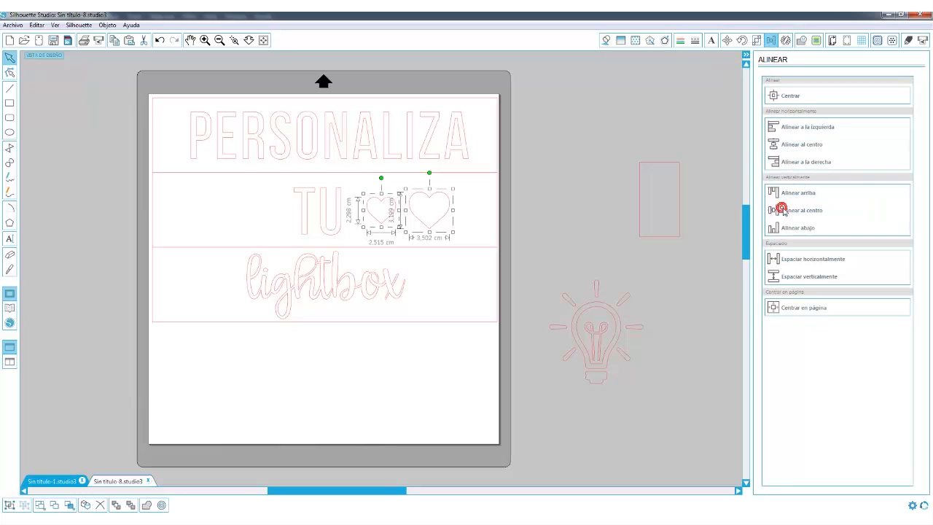
{"action": "left_click", "coordinate": [597, 210]}
{"action": "left_click", "coordinate": [419, 220]}
{"action": "key", "text": "Left"}
{"action": "key", "text": "Left"}
{"action": "left_click", "coordinate": [517, 204]}
Mirror both hearts with Reflejar a la izquierda so the copies sit on the opposite side of TU.
{"action": "left_click", "coordinate": [425, 221]}
{"action": "left_click", "coordinate": [377, 222], "text": "shift"}
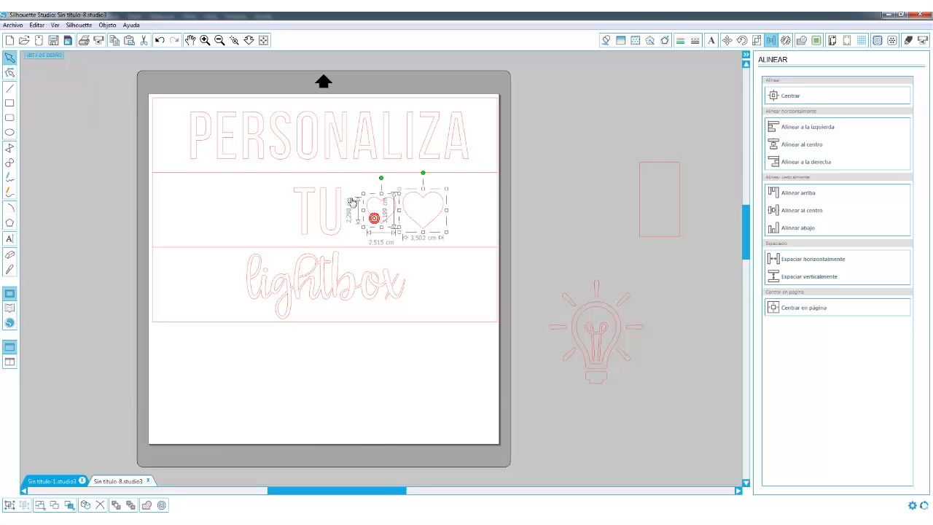
{"action": "left_click", "coordinate": [785, 41]}
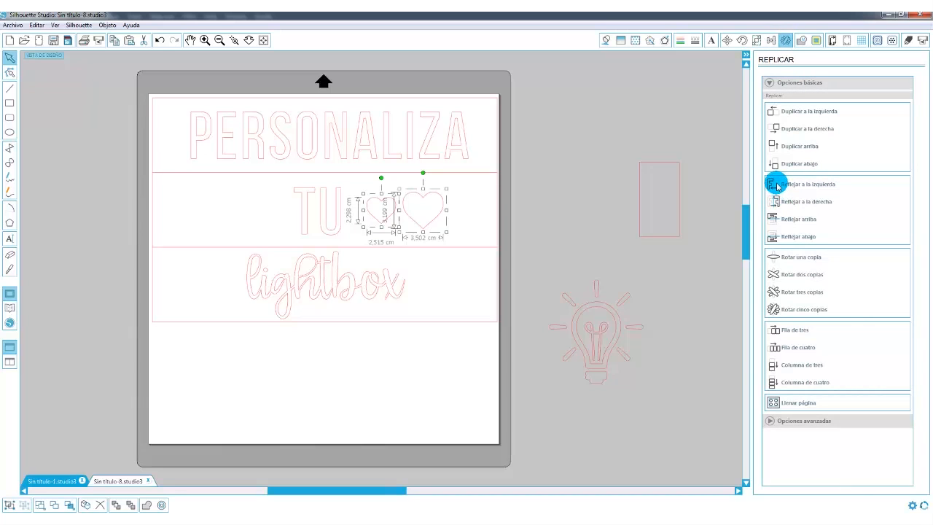
{"action": "left_click", "coordinate": [777, 185]}
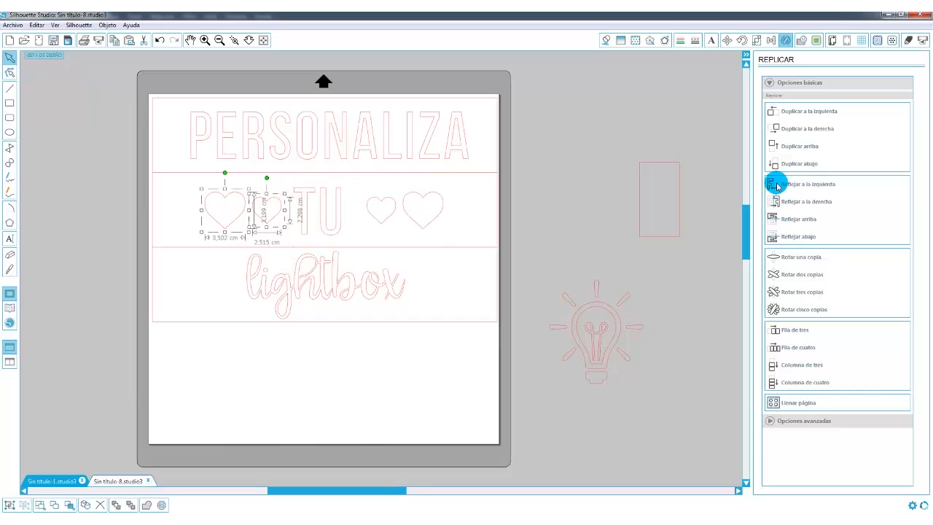
{"action": "left_click", "coordinate": [551, 205]}
Shrink the light bulb to about 4.8 × 5.3 cm, tilt it clockwise and place it after the word lightbox.
{"action": "left_click", "coordinate": [597, 352]}
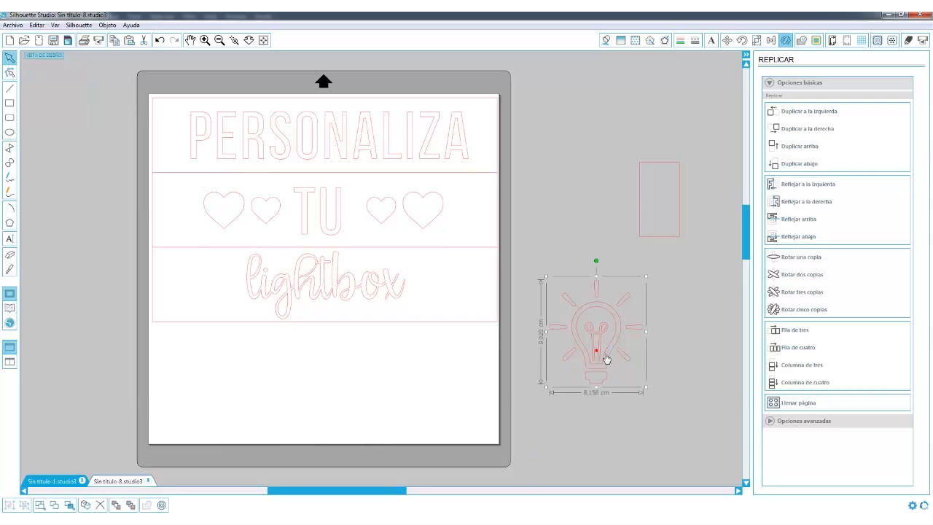
{"action": "left_click_drag", "start_coordinate": [649, 281], "coordinate": [593, 317]}
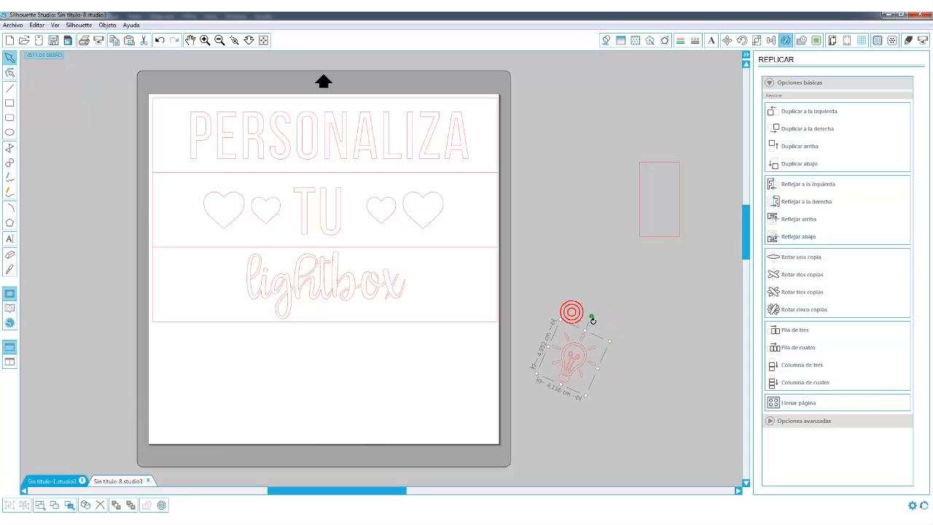
{"action": "left_click_drag", "start_coordinate": [587, 355], "coordinate": [500, 268]}
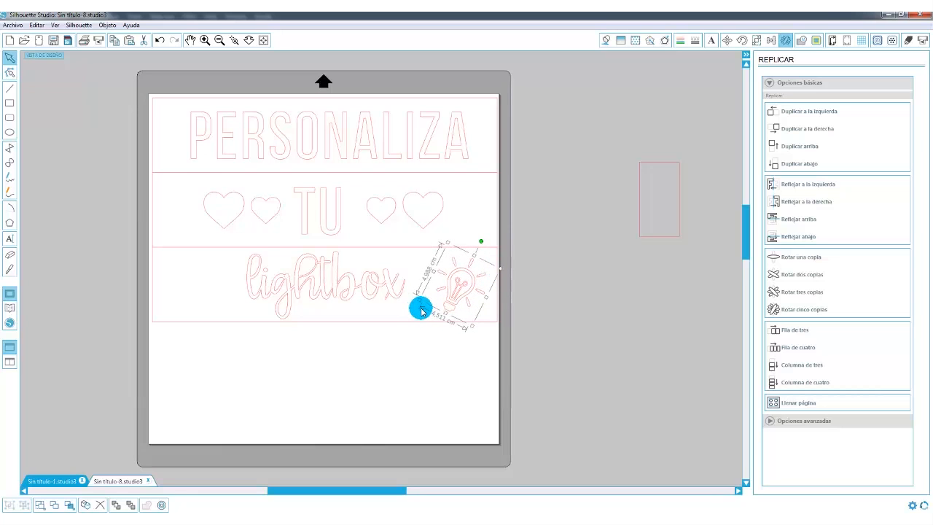
{"action": "left_click_drag", "start_coordinate": [421, 302], "coordinate": [412, 300]}
{"action": "left_click_drag", "start_coordinate": [467, 270], "coordinate": [465, 275]}
{"action": "left_click", "coordinate": [561, 272]}
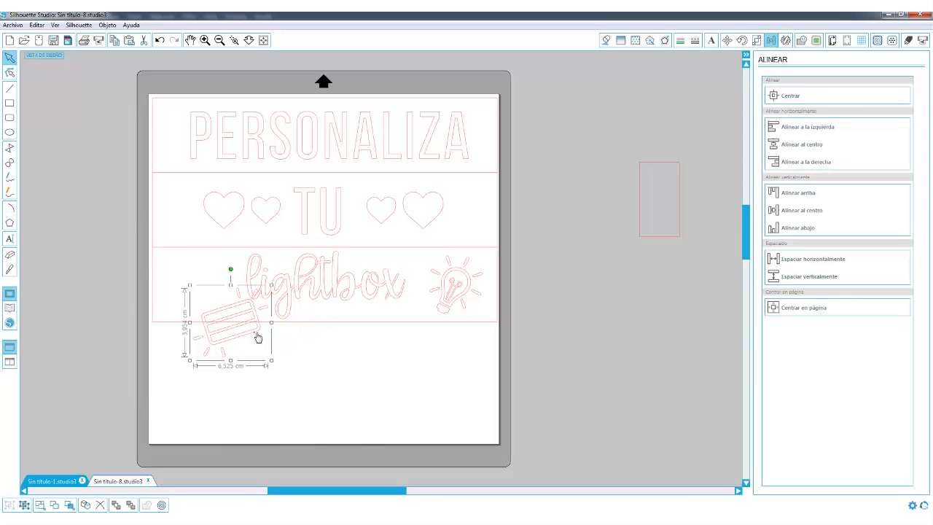
Fit the light box icon at about 6 cm wide in the strip before the word lightbox.
{"action": "left_click_drag", "start_coordinate": [257, 337], "coordinate": [222, 299]}
{"action": "left_click_drag", "start_coordinate": [238, 248], "coordinate": [234, 250]}
{"action": "left_click", "coordinate": [507, 357]}
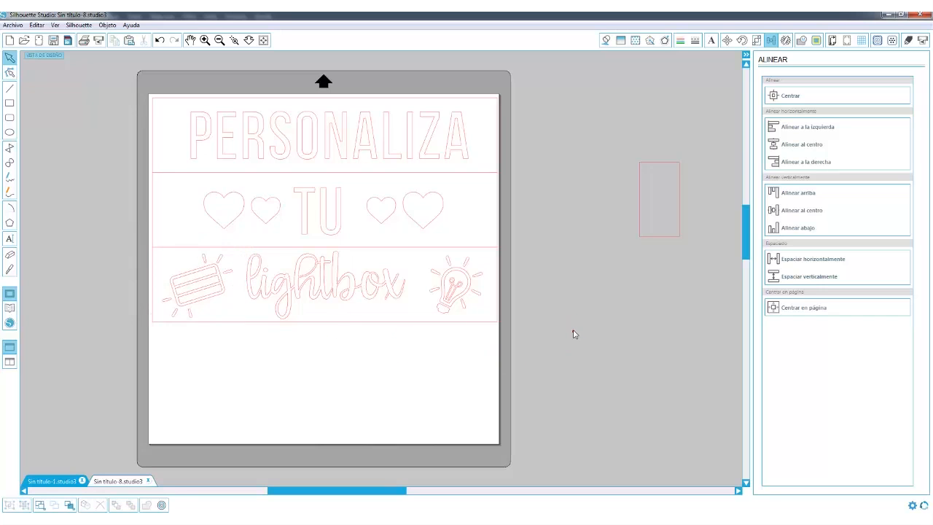
Space the light box icon, the word lightbox and the light bulb evenly with Espaciar horizontalmente.
{"action": "left_click", "coordinate": [210, 302]}
{"action": "left_click", "coordinate": [308, 291]}
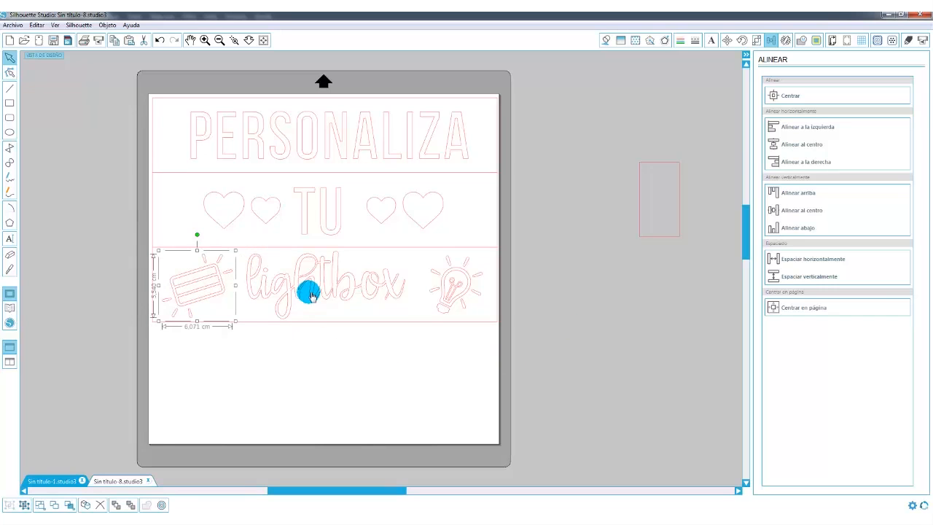
{"action": "left_click", "coordinate": [543, 314]}
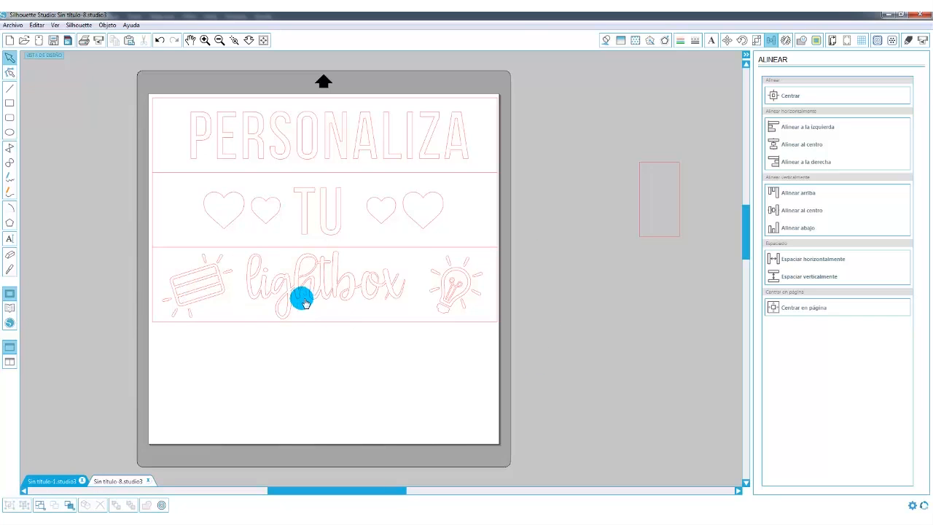
{"action": "left_click", "coordinate": [208, 296]}
{"action": "left_click", "coordinate": [269, 293], "text": "shift"}
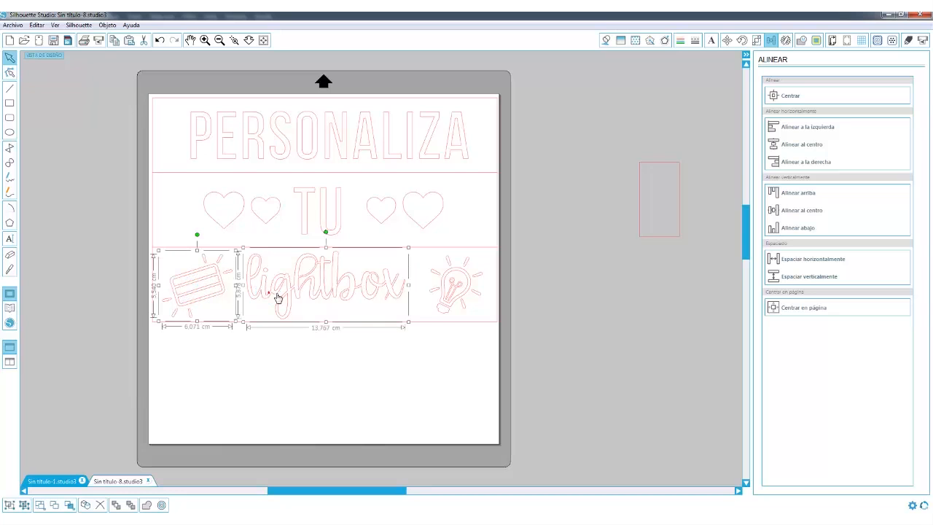
{"action": "left_click", "coordinate": [443, 301], "text": "shift"}
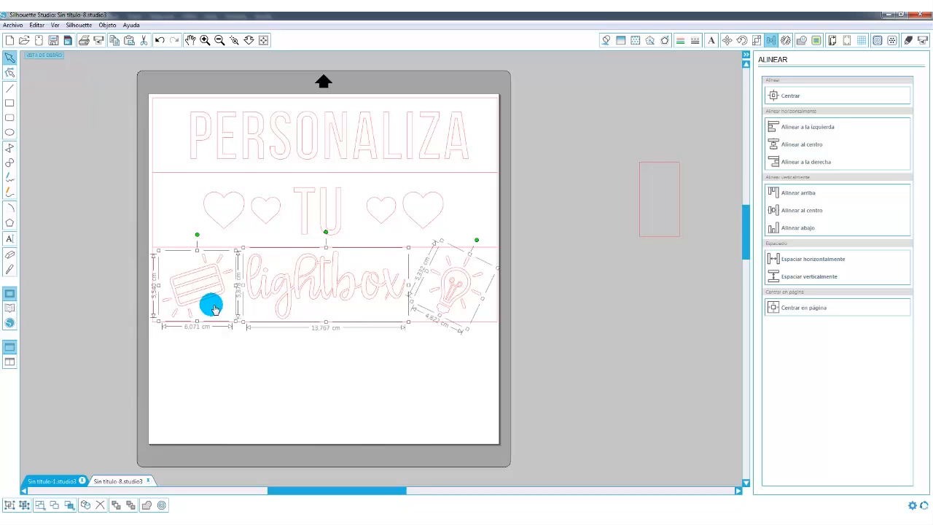
{"action": "left_click", "coordinate": [782, 258]}
{"action": "left_click", "coordinate": [379, 380]}
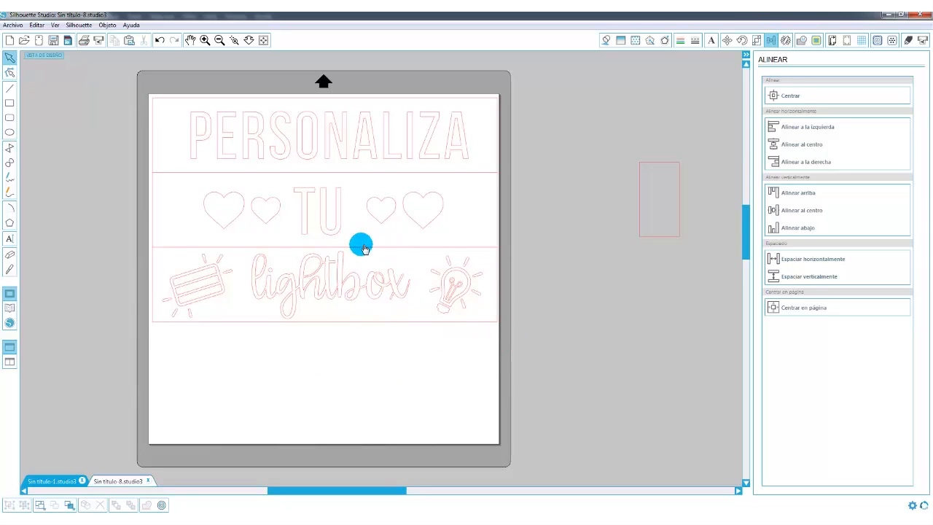
Separate the combined PERSONALIZA and TU text and regroup the letters of each word on their own.
{"action": "left_click", "coordinate": [334, 228]}
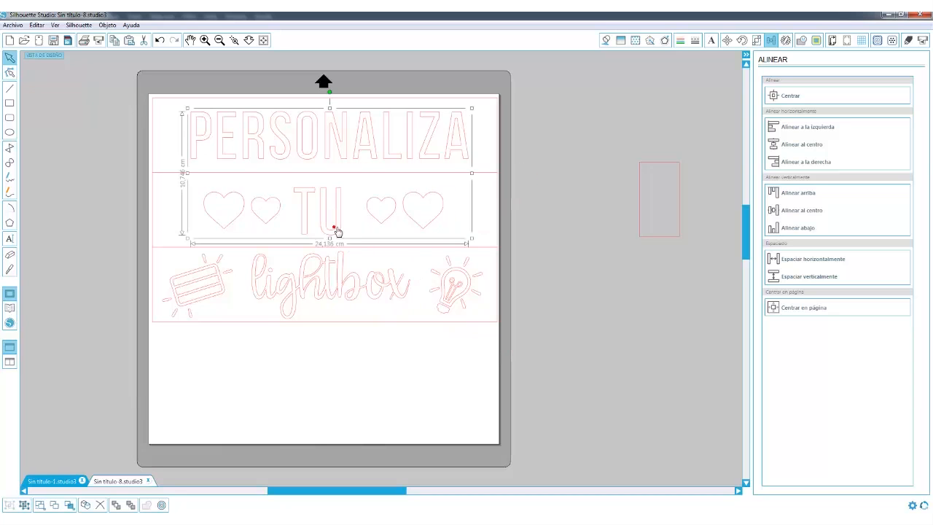
{"action": "right_click", "coordinate": [321, 210]}
{"action": "left_click", "coordinate": [354, 371]}
{"action": "left_click_drag", "start_coordinate": [527, 93], "coordinate": [186, 169]}
{"action": "left_click", "coordinate": [334, 245]}
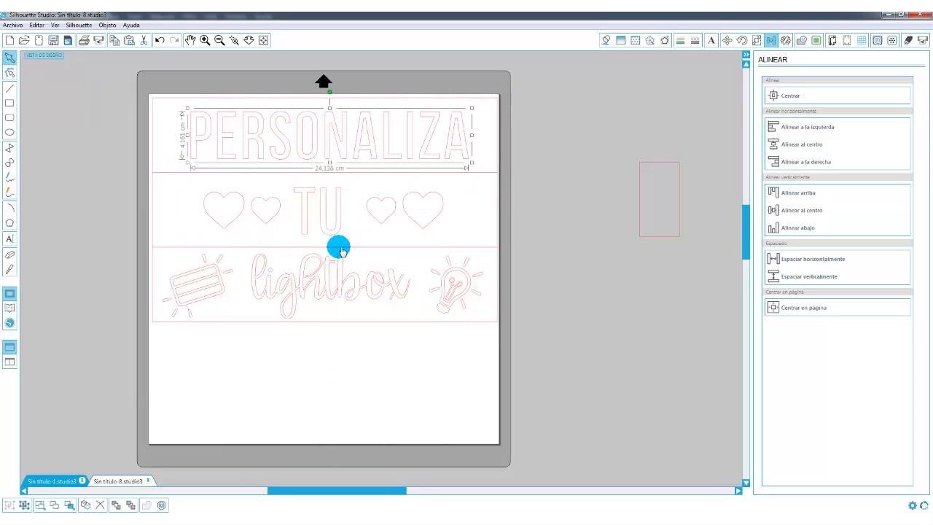
{"action": "key", "text": "ctrl+g"}
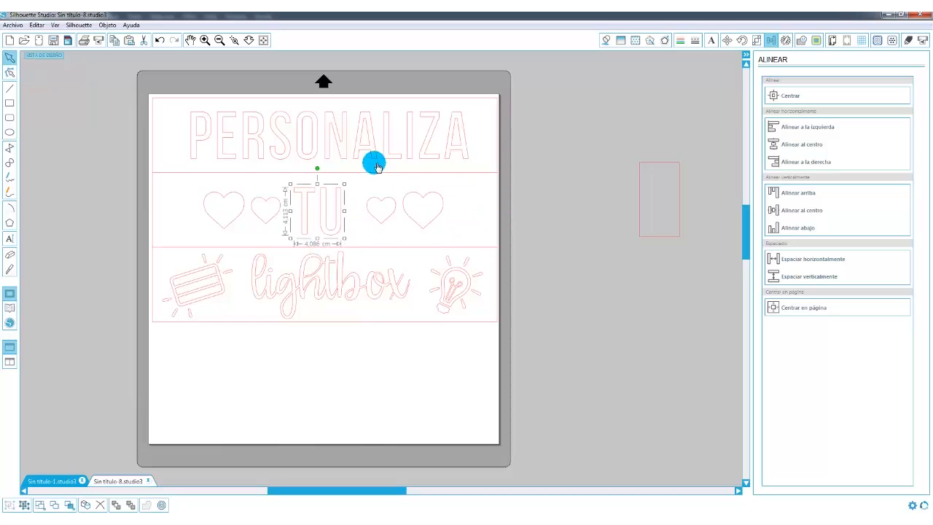
Group each pair of hearts and space both groups evenly around TU with Espaciar horizontalmente.
{"action": "left_click_drag", "start_coordinate": [514, 189], "coordinate": [401, 210]}
{"action": "left_click_drag", "start_coordinate": [531, 174], "coordinate": [346, 234]}
{"action": "key", "text": "ctrl+g"}
{"action": "left_click_drag", "start_coordinate": [123, 176], "coordinate": [293, 234]}
{"action": "key", "text": "ctrl+g"}
{"action": "left_click", "coordinate": [334, 222], "text": "shift"}
{"action": "left_click", "coordinate": [380, 224], "text": "shift"}
{"action": "left_click", "coordinate": [799, 259]}
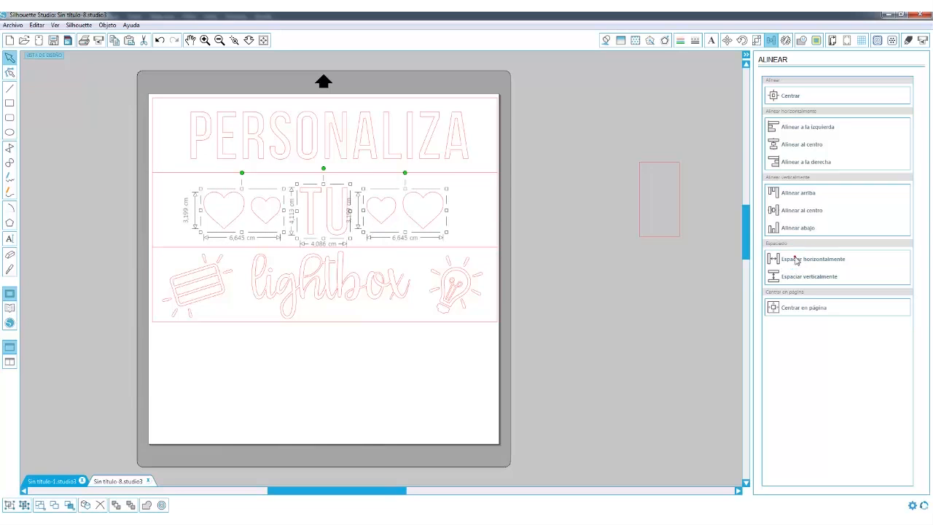
{"action": "left_click", "coordinate": [545, 248]}
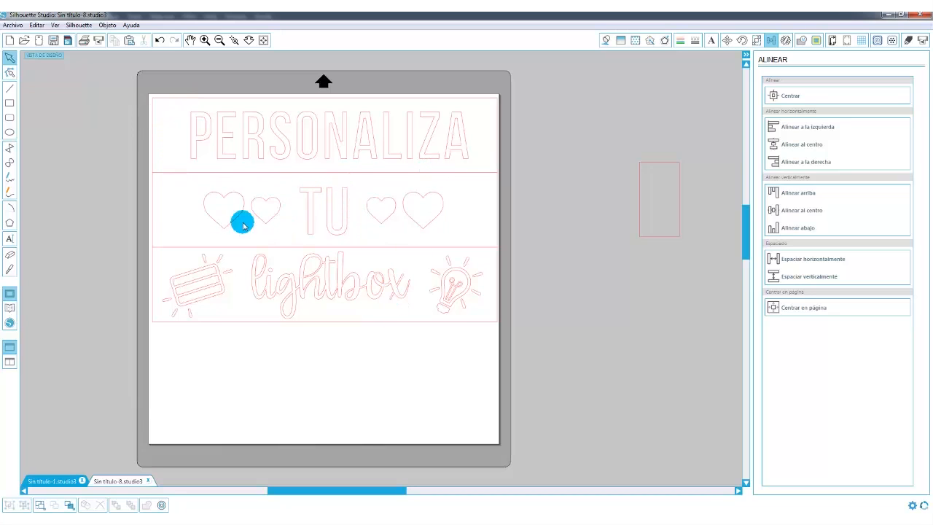
Narrow the middle strip's rectangle to about 5.9 cm wide so it frames only TU.
{"action": "left_click", "coordinate": [143, 221]}
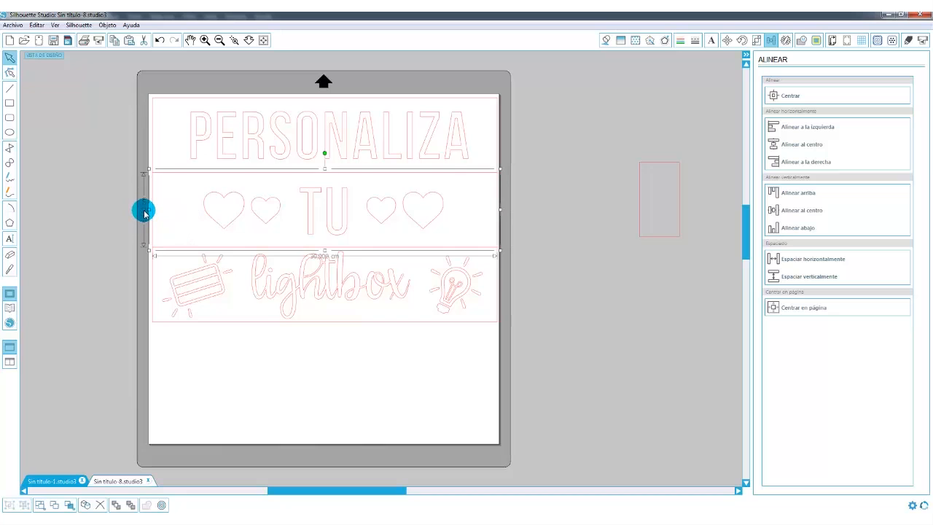
{"action": "left_click_drag", "start_coordinate": [146, 211], "coordinate": [288, 210]}
{"action": "left_click_drag", "start_coordinate": [500, 210], "coordinate": [362, 211]}
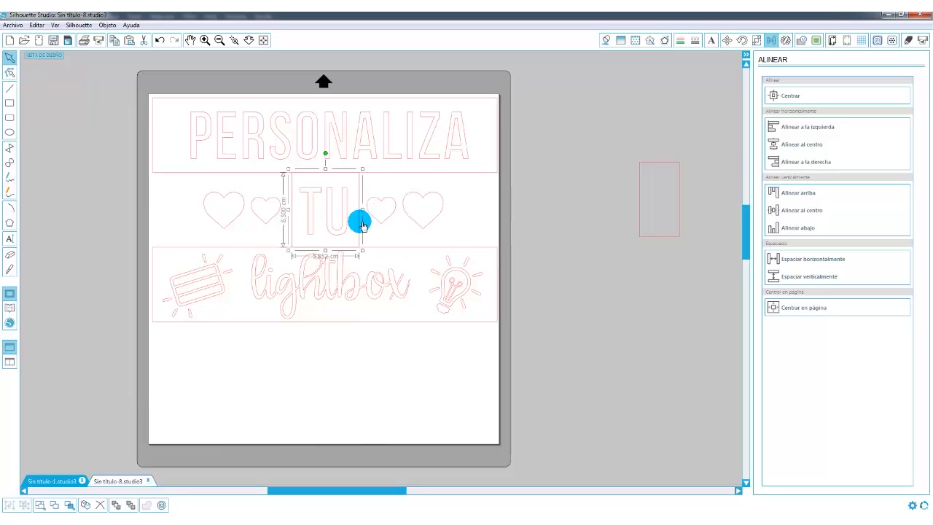
Duplicate the TU rectangle to the right and widen the copy to about 8.1 cm around the two hearts.
{"action": "key", "text": "ctrl+Right"}
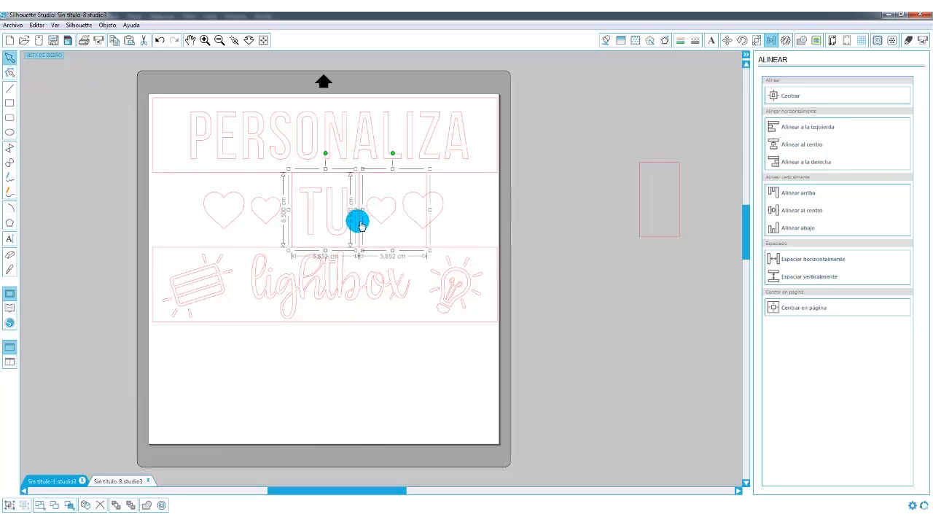
{"action": "left_click", "coordinate": [557, 203]}
{"action": "left_click", "coordinate": [430, 211]}
{"action": "left_click_drag", "start_coordinate": [430, 212], "coordinate": [455, 213]}
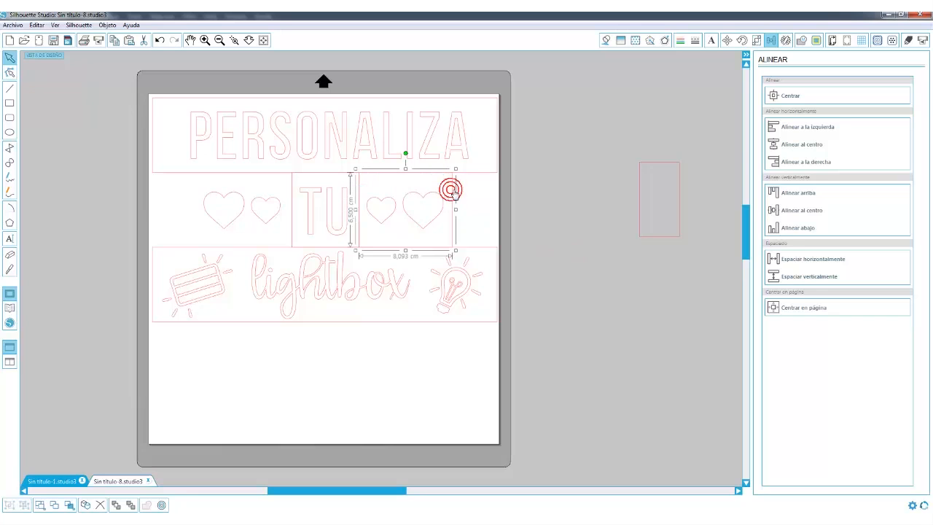
Duplicate the hearts' rectangle to the left and nudge the copy around the pair of hearts before TU.
{"action": "key", "text": "ctrl+Left"}
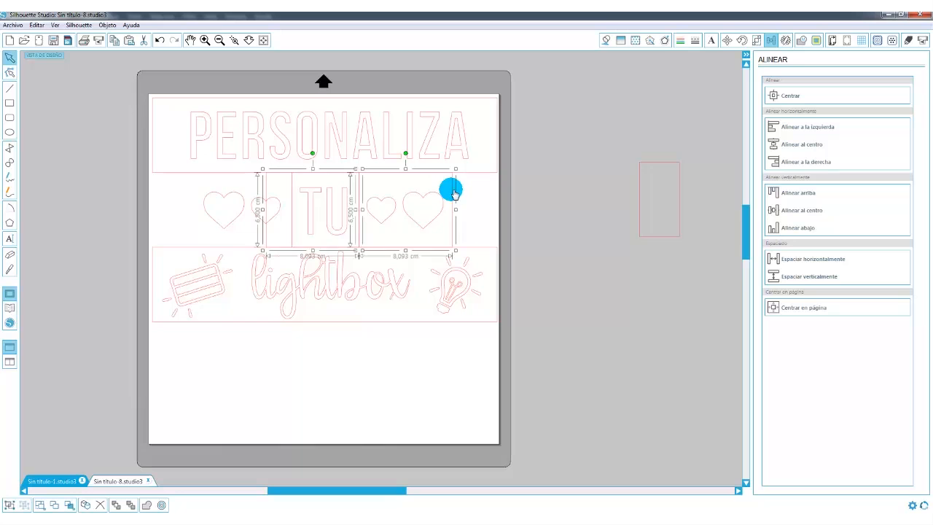
{"action": "left_click", "coordinate": [267, 183]}
{"action": "key", "text": "Left"}
{"action": "key", "text": "Left"}
{"action": "key", "text": "Left"}
{"action": "key", "text": "Left"}
{"action": "key", "text": "Left"}
{"action": "key", "text": "Left"}
{"action": "key", "text": "Left"}
{"action": "key", "text": "Left"}
{"action": "key", "text": "Left"}
{"action": "key", "text": "Left"}
{"action": "key", "text": "Left"}
{"action": "key", "text": "Left"}
{"action": "key", "text": "Left"}
{"action": "key", "text": "Left"}
{"action": "key", "text": "Left"}
{"action": "key", "text": "Left"}
{"action": "key", "text": "Left"}
{"action": "key", "text": "Left"}
{"action": "key", "text": "Left"}
{"action": "key", "text": "Left"}
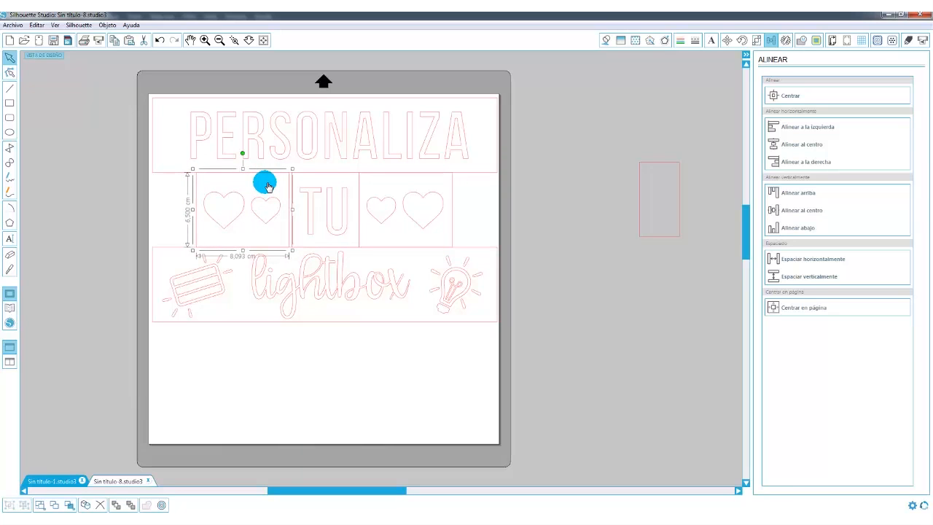
{"action": "left_click", "coordinate": [579, 204]}
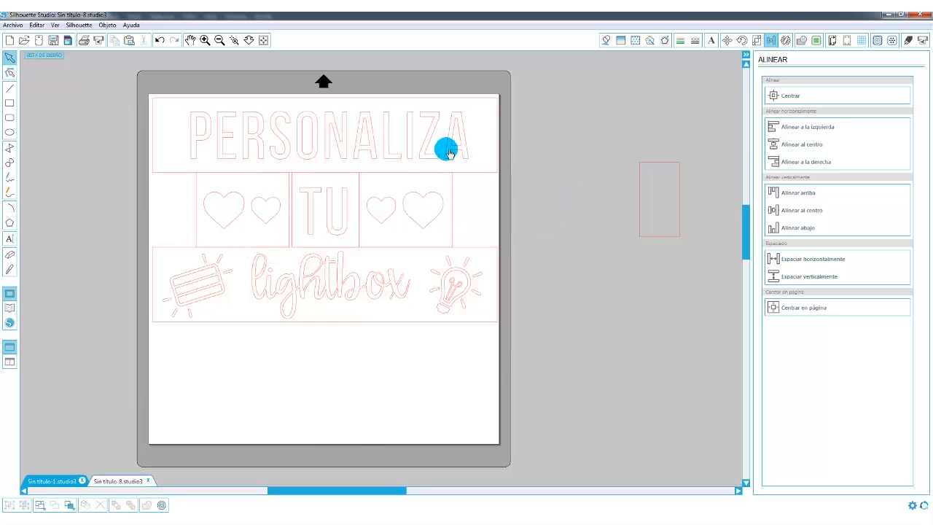
Trim the PERSONALIZA rectangle on both sides to about 27.3 cm wide.
{"action": "left_click", "coordinate": [500, 137]}
{"action": "left_click_drag", "start_coordinate": [500, 136], "coordinate": [487, 137]}
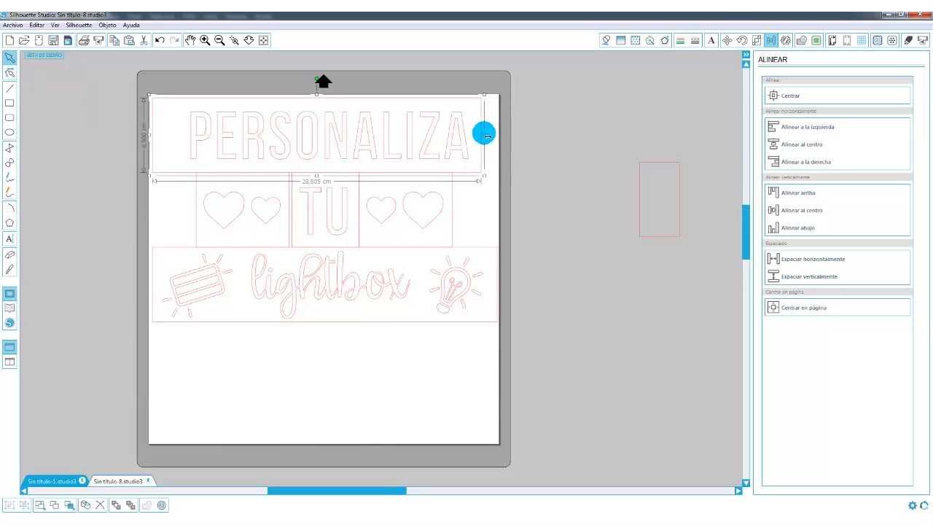
{"action": "left_click_drag", "start_coordinate": [153, 137], "coordinate": [169, 139]}
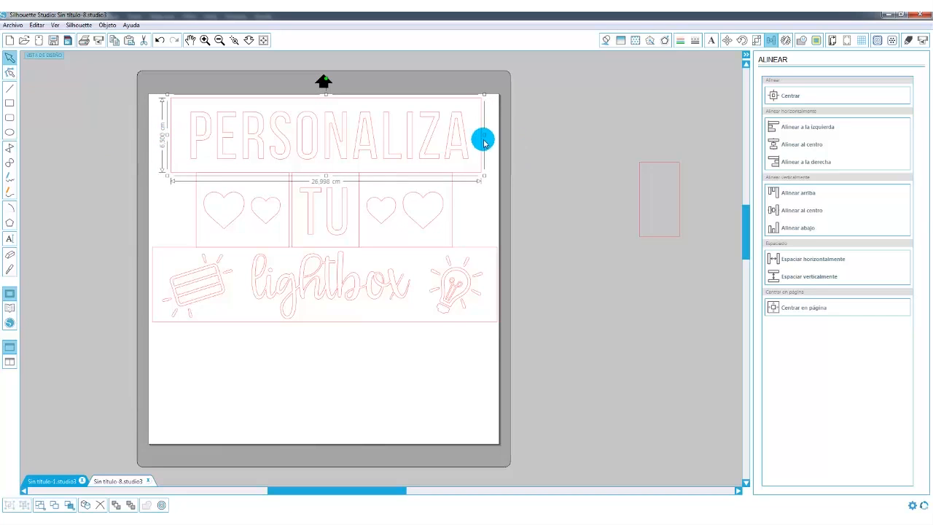
{"action": "left_click_drag", "start_coordinate": [490, 139], "coordinate": [492, 138]}
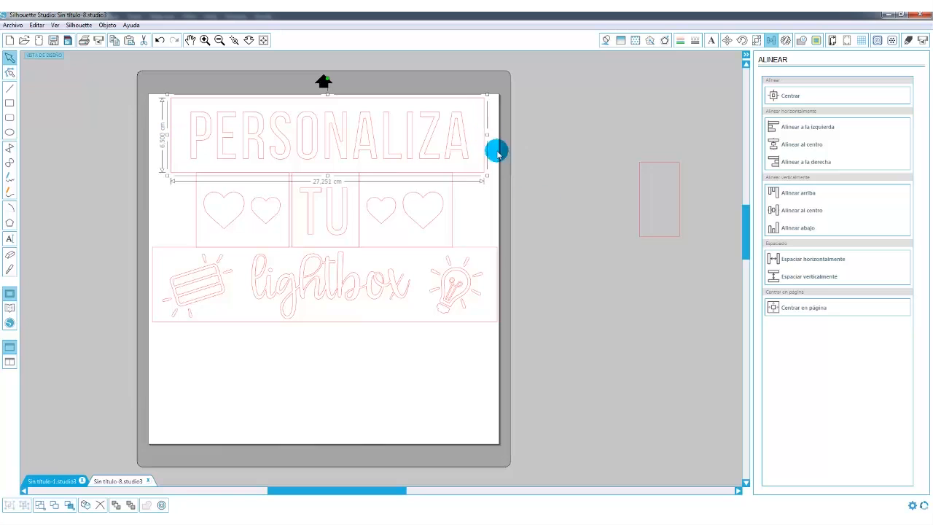
{"action": "left_click", "coordinate": [550, 208]}
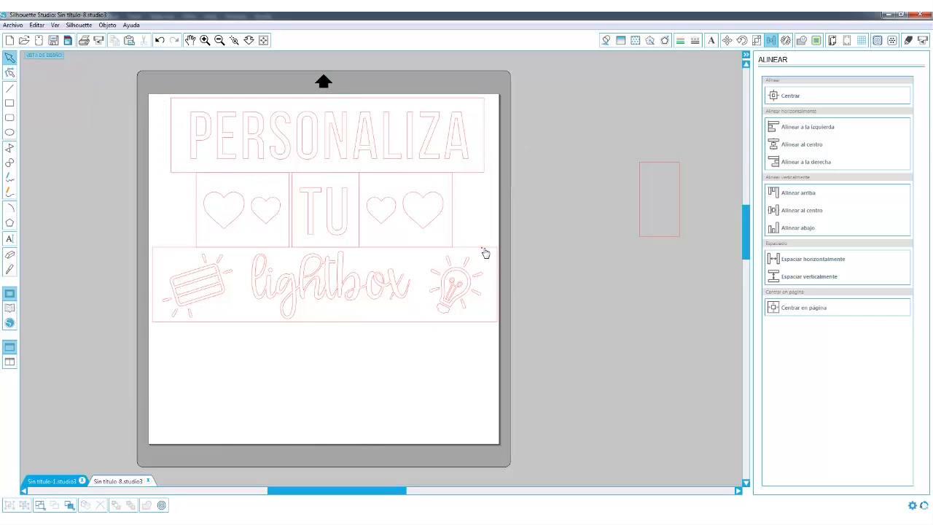
Narrow the lower strip's rectangle to about 15.5 cm wide around the word lightbox.
{"action": "left_click", "coordinate": [498, 274]}
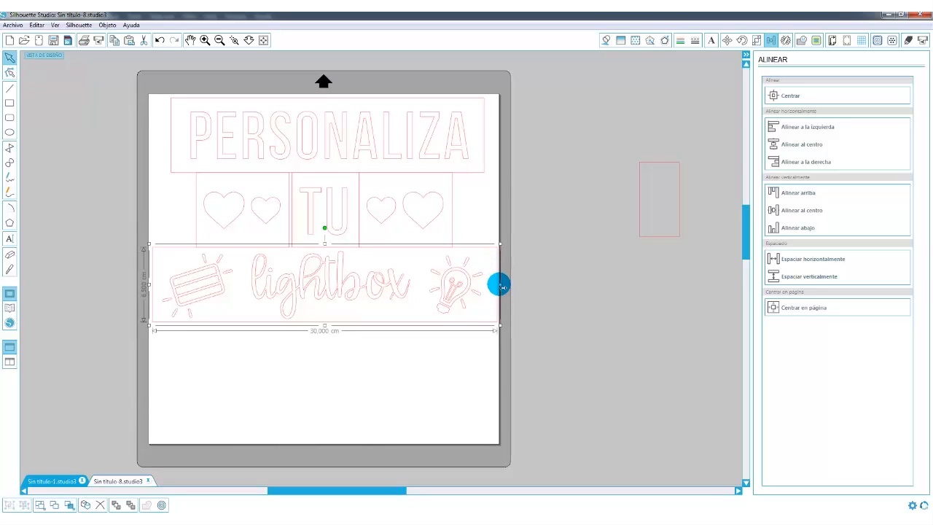
{"action": "left_click_drag", "start_coordinate": [502, 287], "coordinate": [423, 284]}
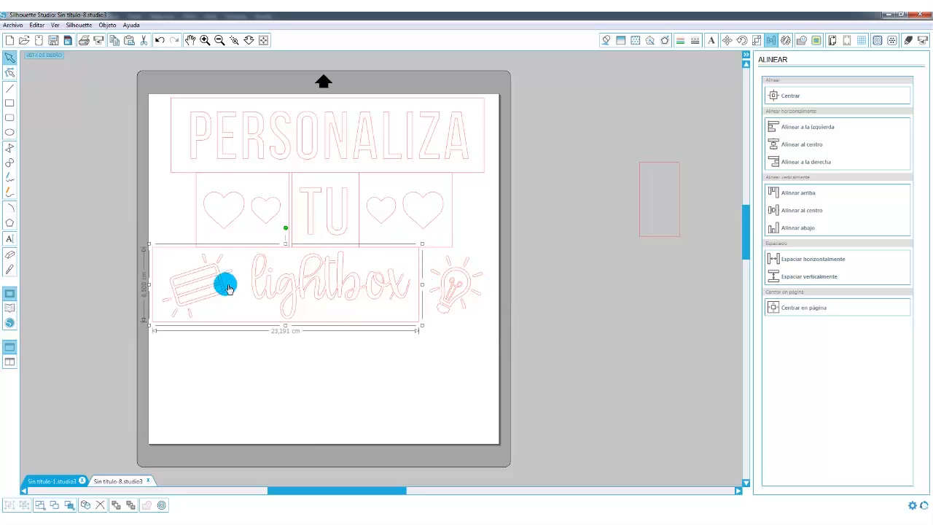
{"action": "left_click", "coordinate": [148, 284]}
{"action": "left_click_drag", "start_coordinate": [153, 287], "coordinate": [241, 285]}
Narrow the other lower rectangle to about 7.7 cm wide so it frames the light box icon.
{"action": "left_click", "coordinate": [175, 253]}
{"action": "left_click", "coordinate": [155, 288]}
{"action": "left_click", "coordinate": [421, 292]}
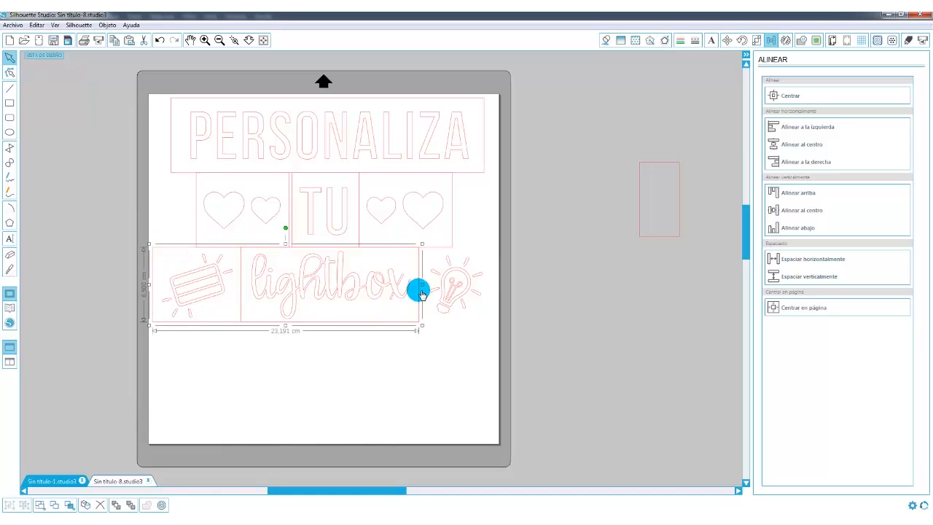
{"action": "left_click_drag", "start_coordinate": [423, 286], "coordinate": [246, 290]}
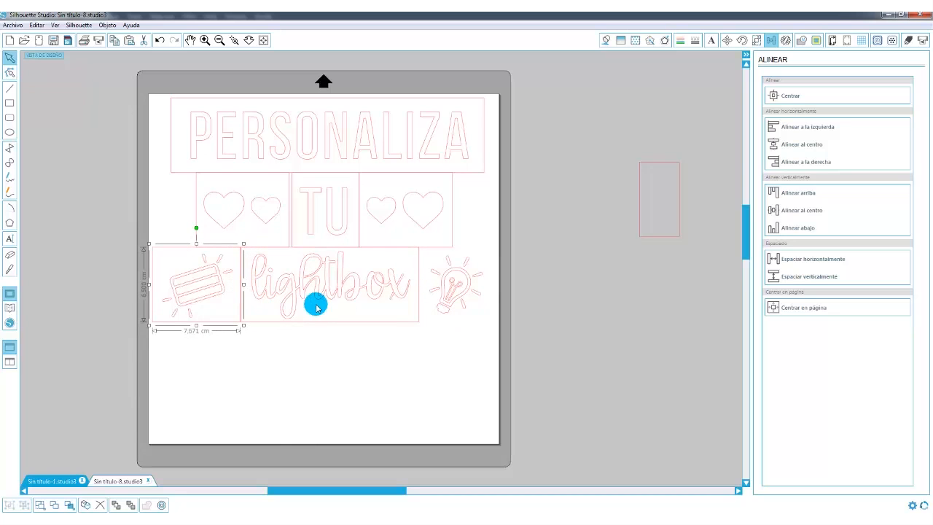
Duplicate the lightbox word's rectangle to the right and narrow the copy to about 6.2 cm around the light bulb.
{"action": "left_click", "coordinate": [395, 323]}
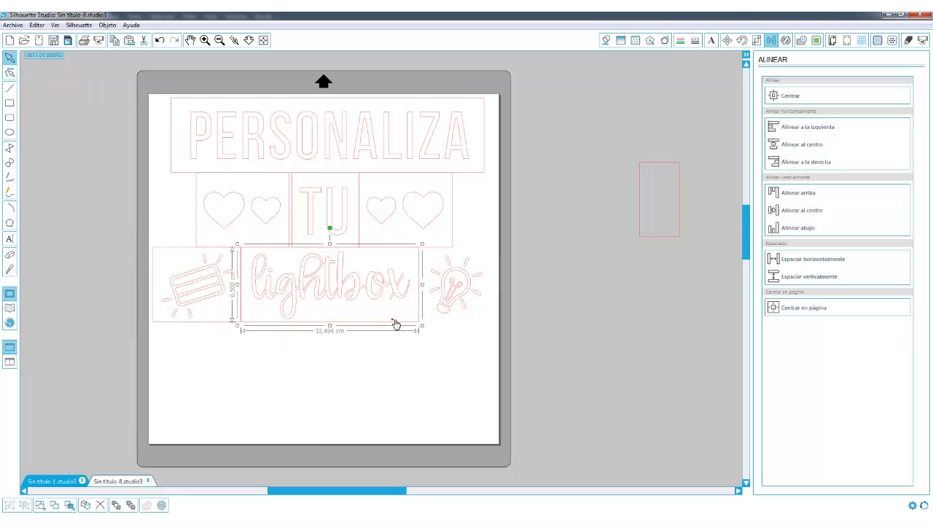
{"action": "key", "text": "ctrl+Right"}
{"action": "left_click", "coordinate": [529, 386]}
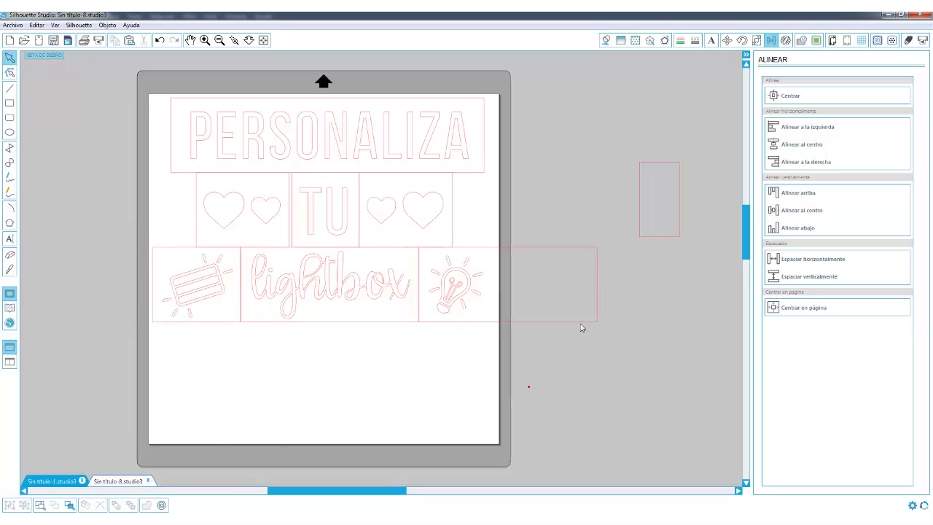
{"action": "left_click", "coordinate": [595, 281]}
{"action": "left_click_drag", "start_coordinate": [596, 285], "coordinate": [495, 287]}
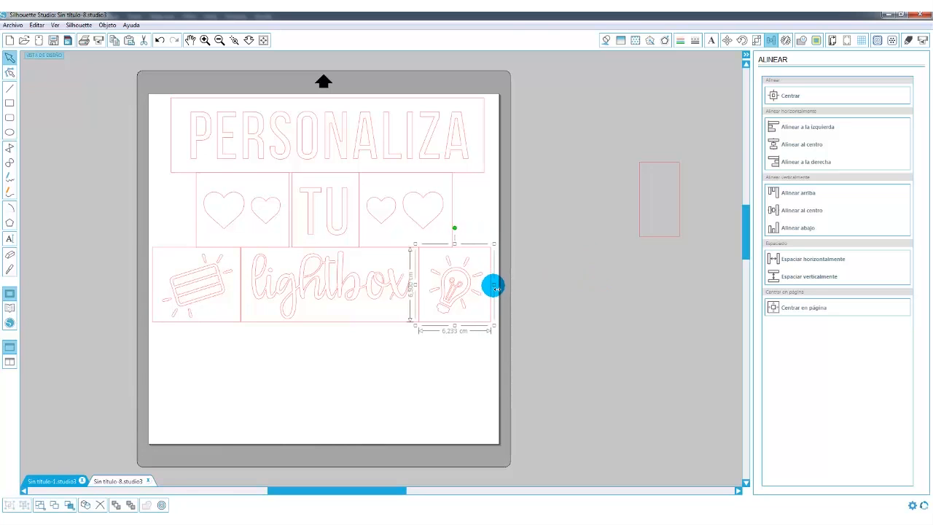
{"action": "left_click", "coordinate": [419, 284]}
{"action": "left_click", "coordinate": [333, 375]}
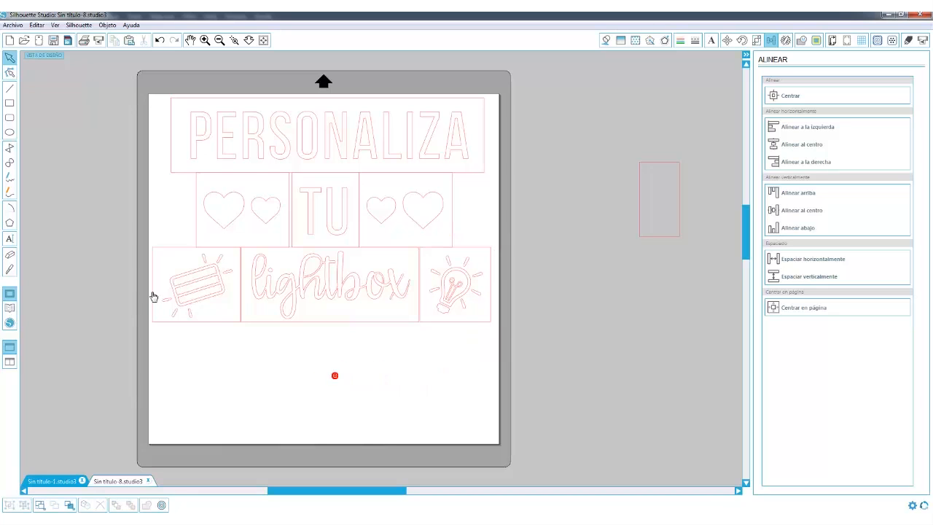
Centre the light box icon horizontally within its rectangle.
{"action": "left_click_drag", "start_coordinate": [111, 237], "coordinate": [245, 358]}
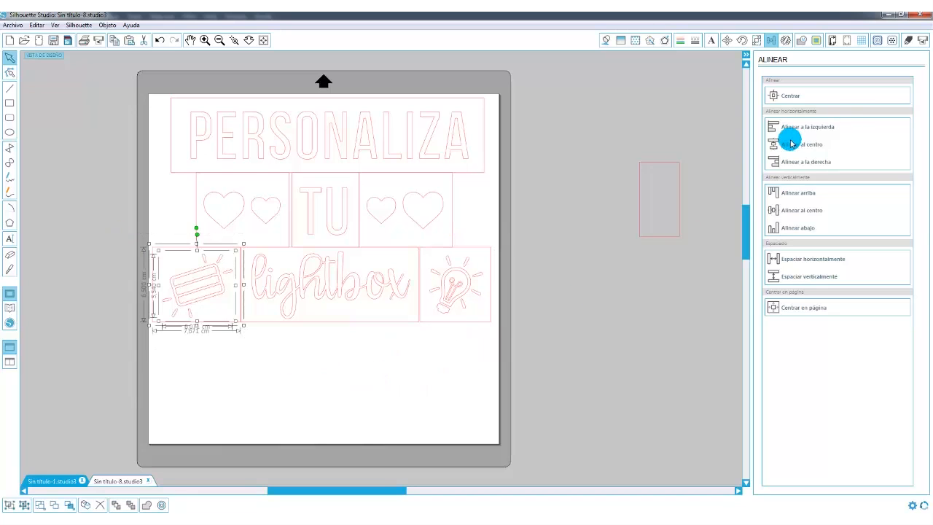
{"action": "left_click", "coordinate": [586, 283]}
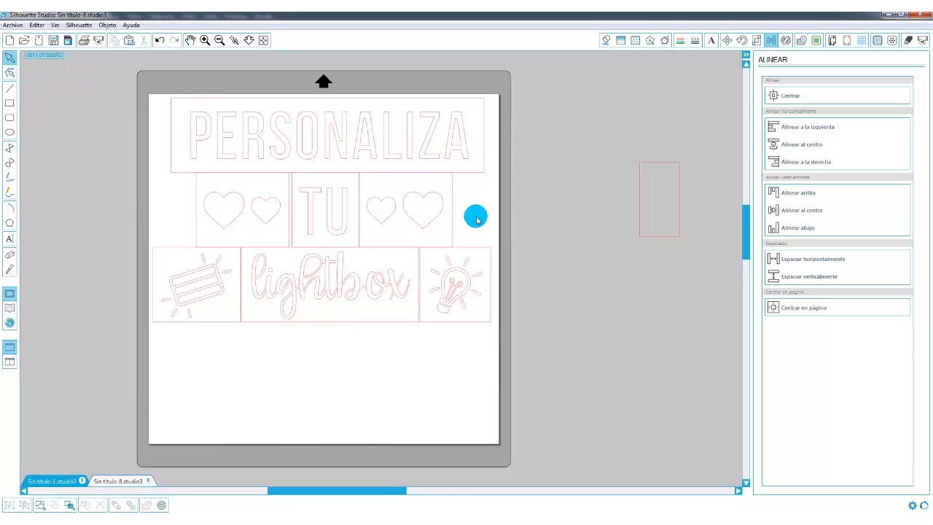
Delete the spare rectangle beside the page and create a new blank document.
{"action": "left_click", "coordinate": [219, 41]}
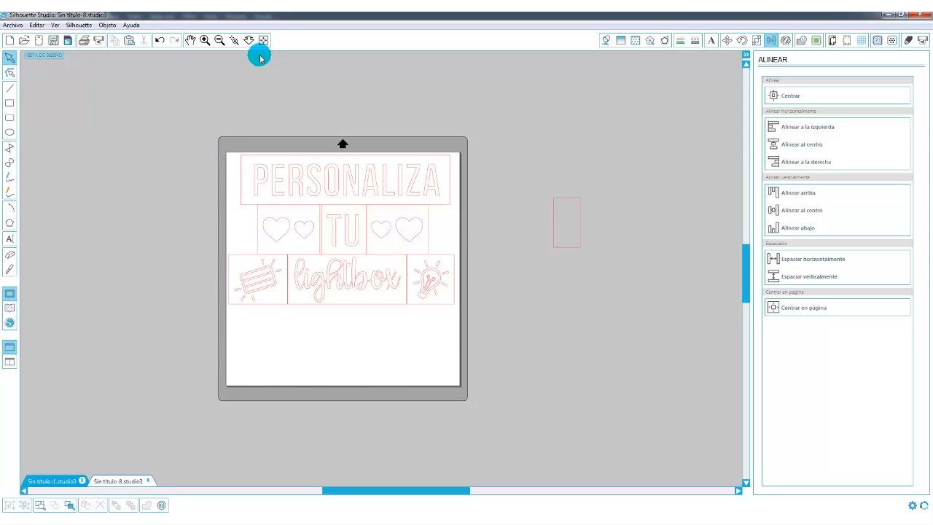
{"action": "left_click", "coordinate": [204, 40]}
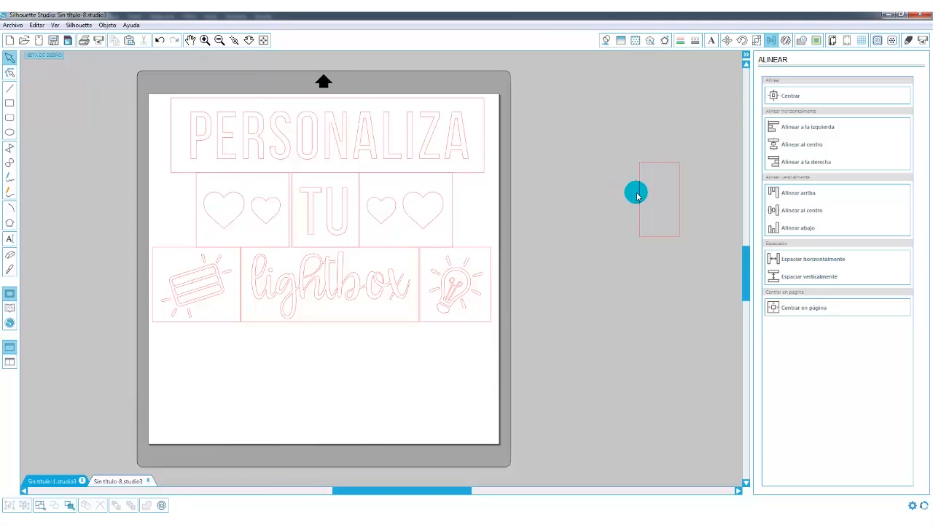
{"action": "key", "text": "Delete"}
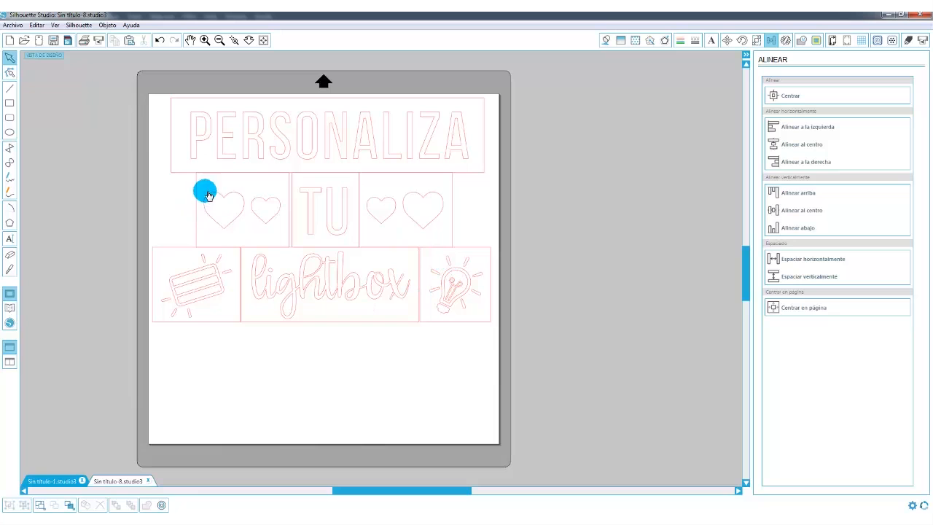
{"action": "left_click", "coordinate": [10, 40]}
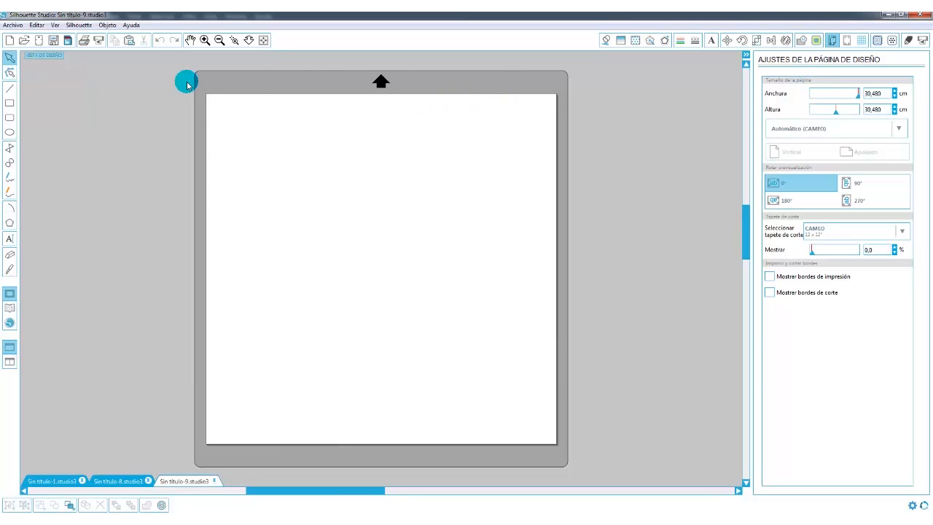
Set up the new document with the CAMEO 12 x 12" cutting mat and an A4 page in landscape orientation.
{"action": "left_click", "coordinate": [904, 231]}
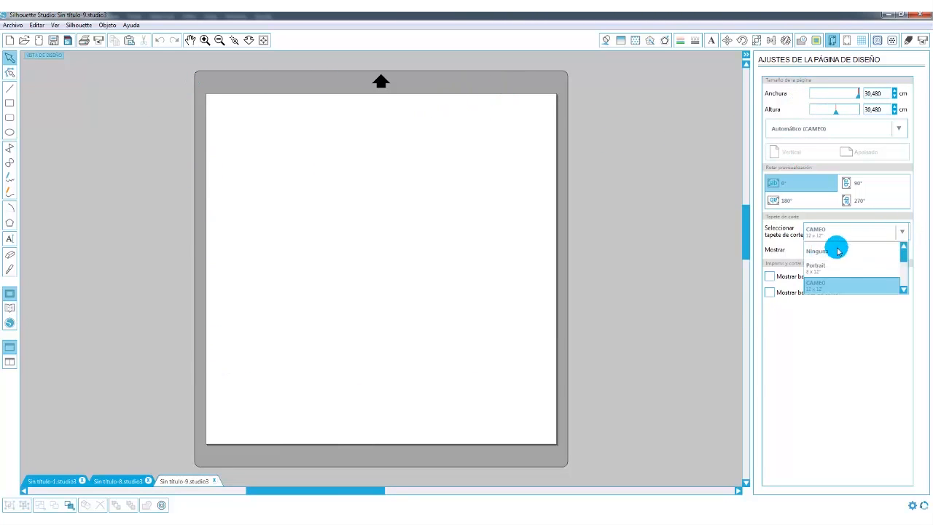
{"action": "left_click", "coordinate": [817, 286]}
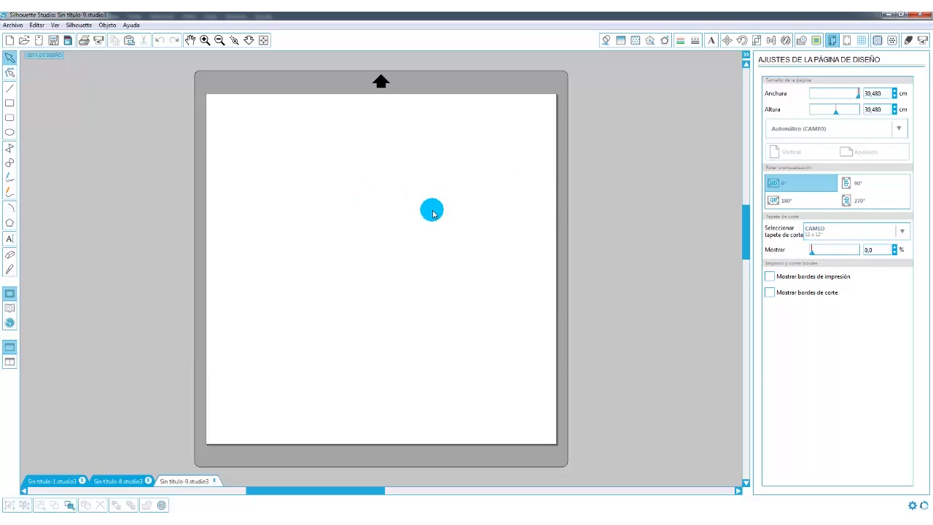
{"action": "left_click", "coordinate": [902, 131]}
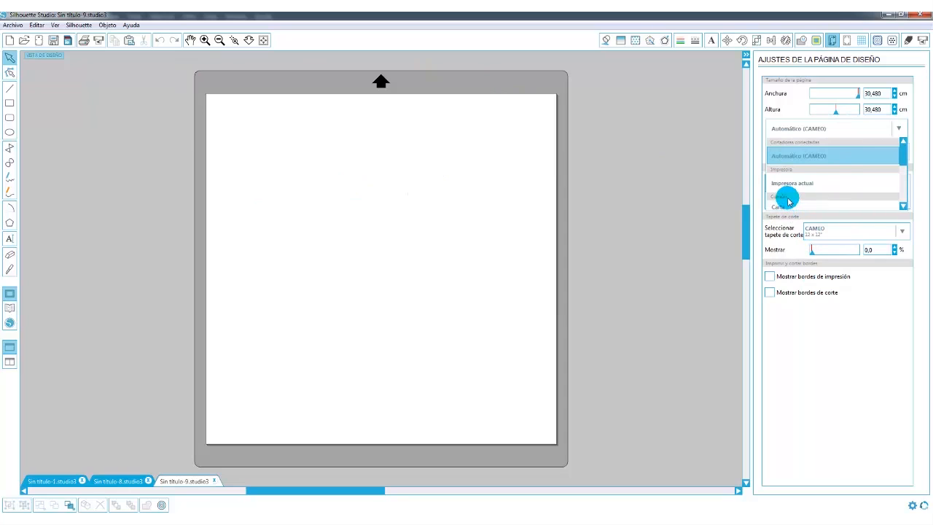
{"action": "left_click_drag", "start_coordinate": [906, 160], "coordinate": [907, 186]}
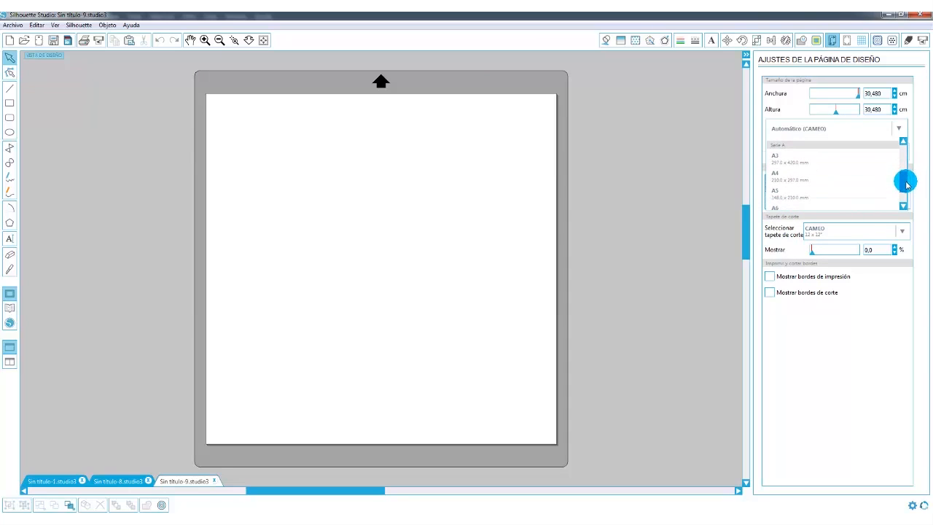
{"action": "left_click", "coordinate": [775, 177]}
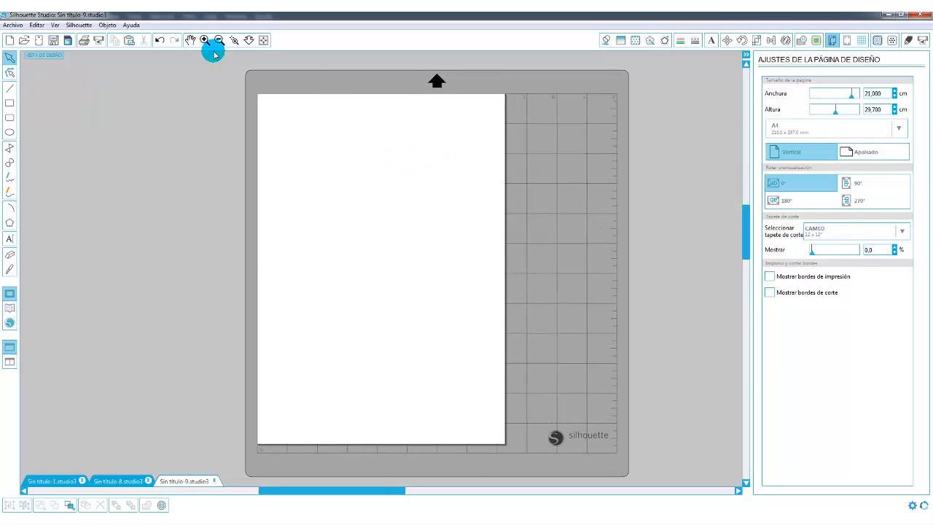
{"action": "left_click", "coordinate": [877, 156]}
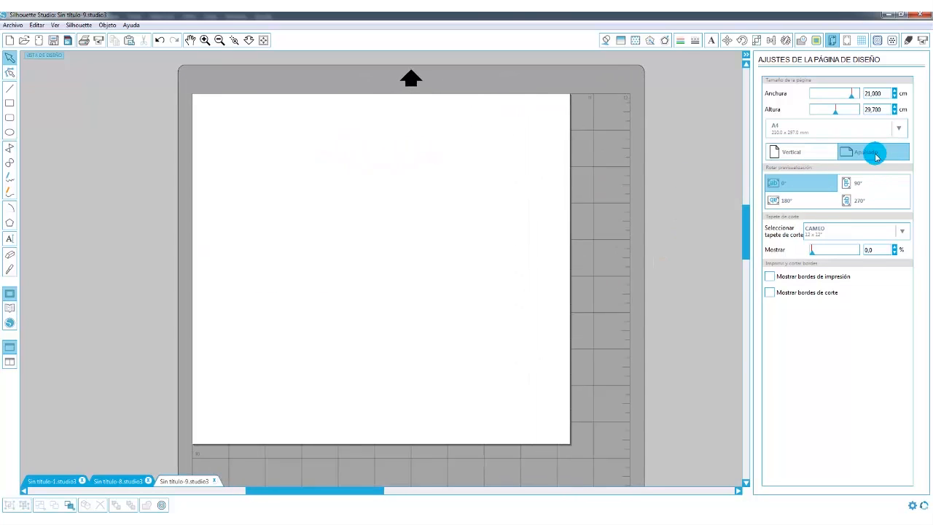
{"action": "left_click", "coordinate": [220, 40]}
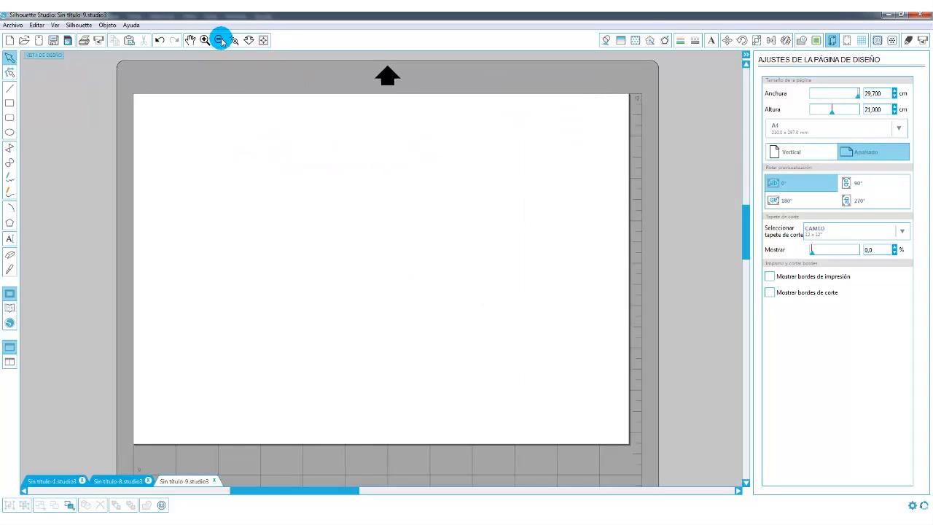
Copy all seven framing rectangles, without their words and icons, from Sin título-8 and paste them into the A4 document Sin título-9.
{"action": "left_click", "coordinate": [125, 478]}
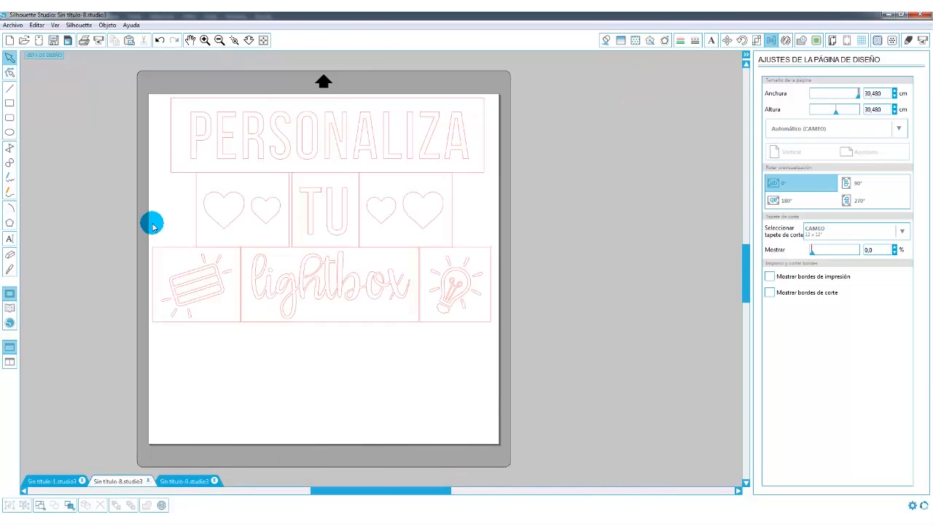
{"action": "left_click", "coordinate": [176, 175]}
{"action": "left_click", "coordinate": [194, 186], "text": "shift"}
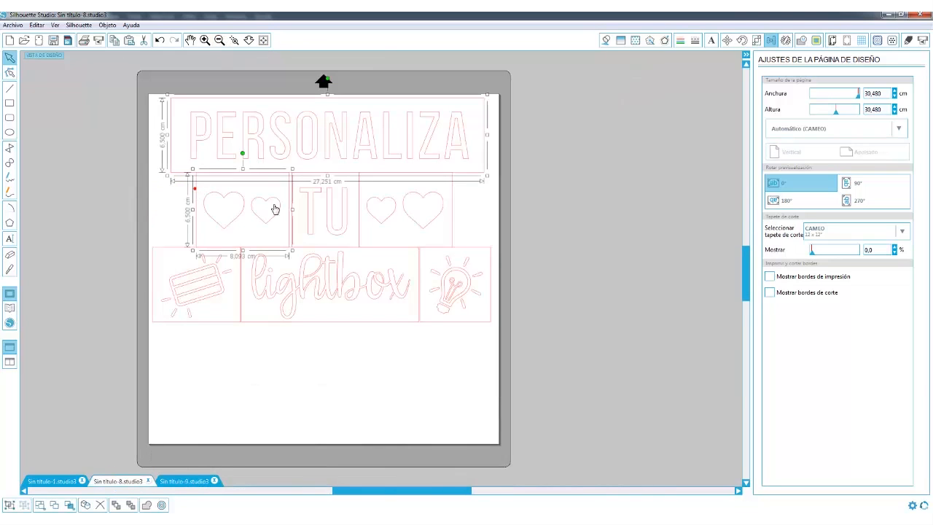
{"action": "left_click", "coordinate": [362, 206], "text": "shift"}
{"action": "left_click", "coordinate": [290, 237], "text": "shift"}
{"action": "left_click", "coordinate": [291, 241], "text": "shift"}
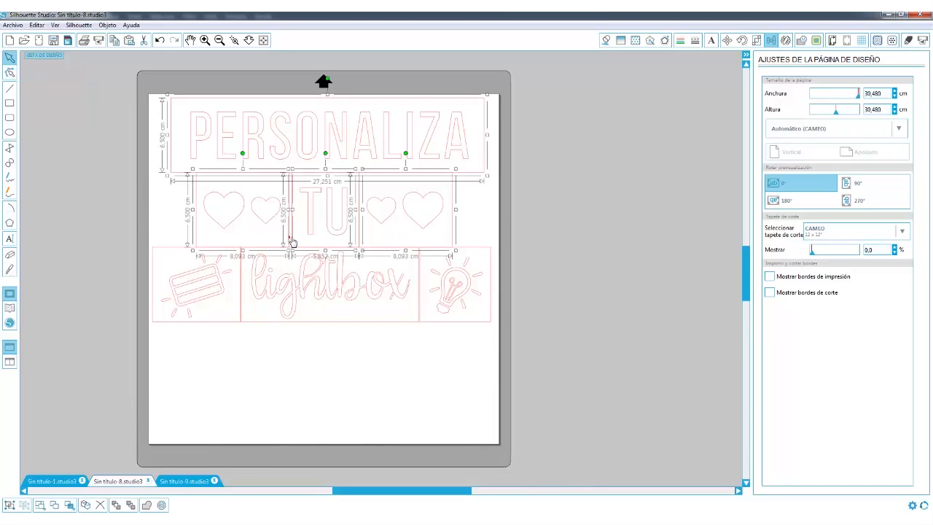
{"action": "left_click", "coordinate": [152, 256], "text": "shift"}
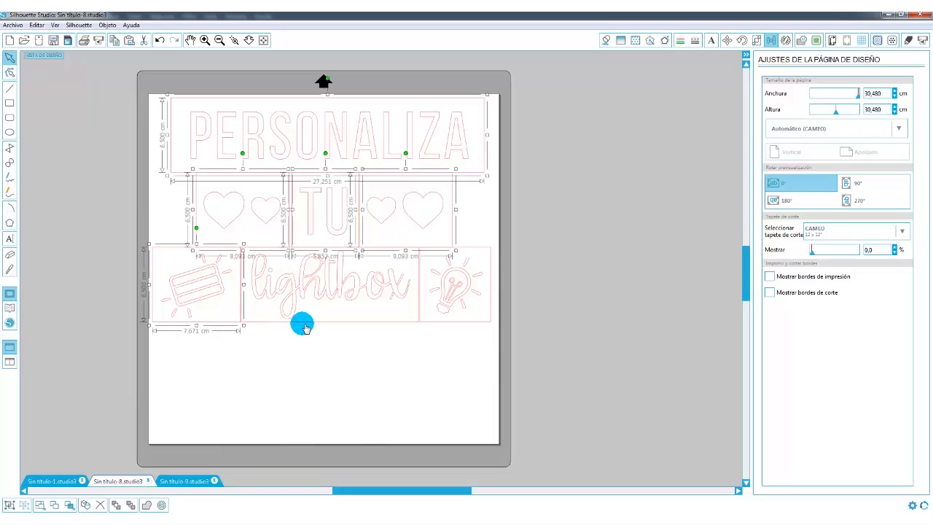
{"action": "left_click", "coordinate": [306, 326], "text": "shift"}
{"action": "left_click", "coordinate": [446, 326], "text": "shift"}
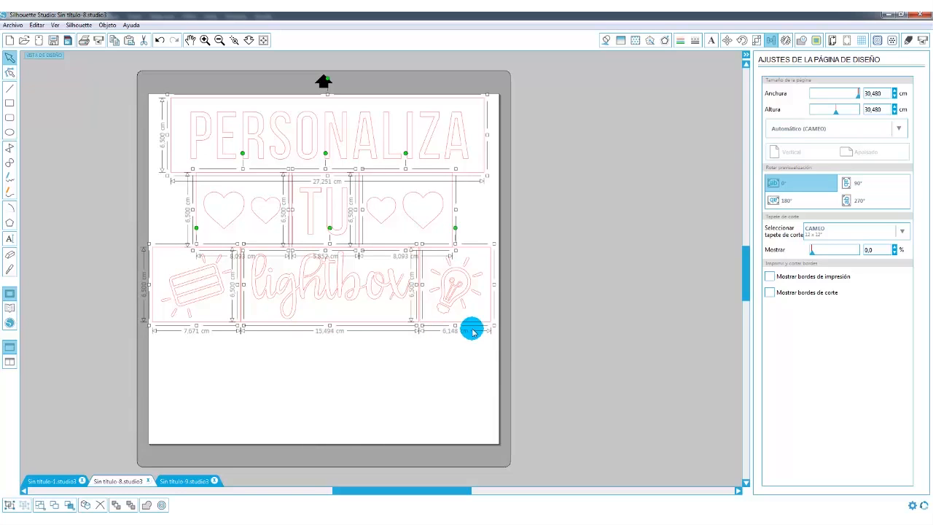
{"action": "left_click", "coordinate": [179, 481]}
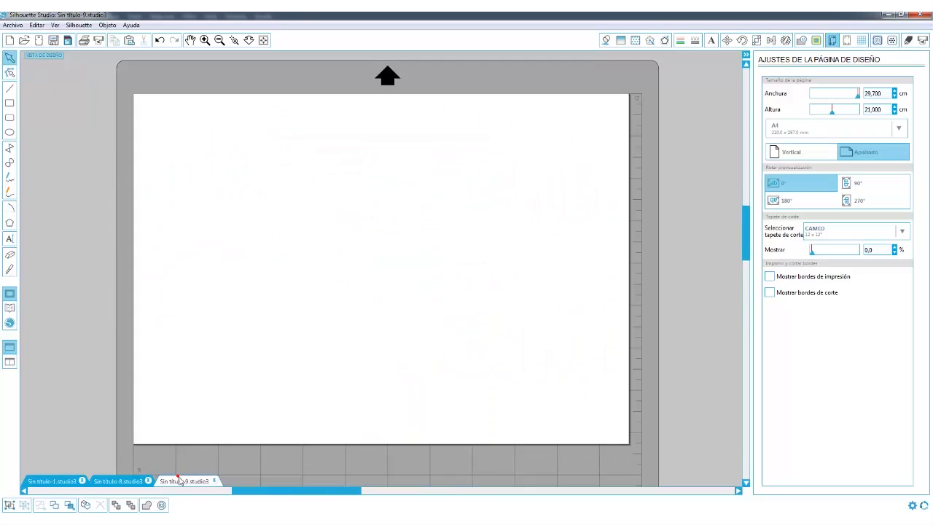
{"action": "key", "text": "ctrl+v"}
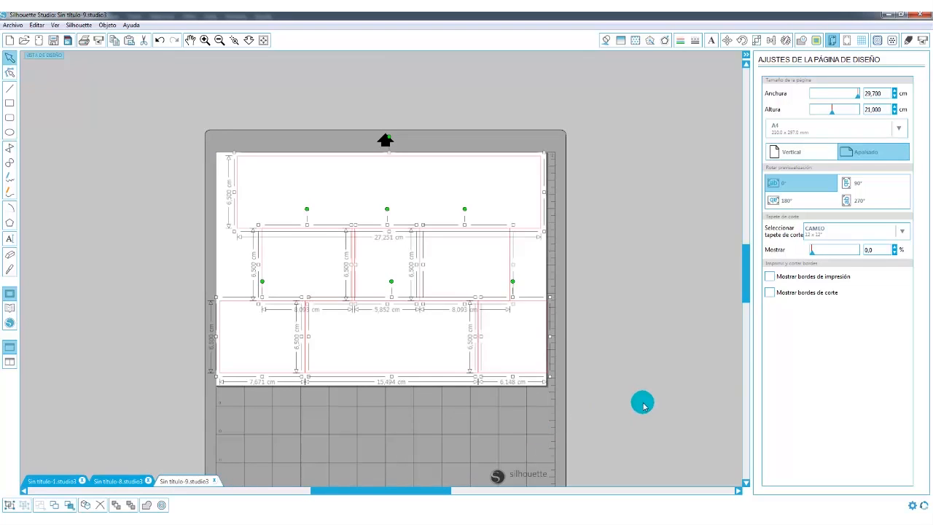
{"action": "left_click", "coordinate": [643, 406]}
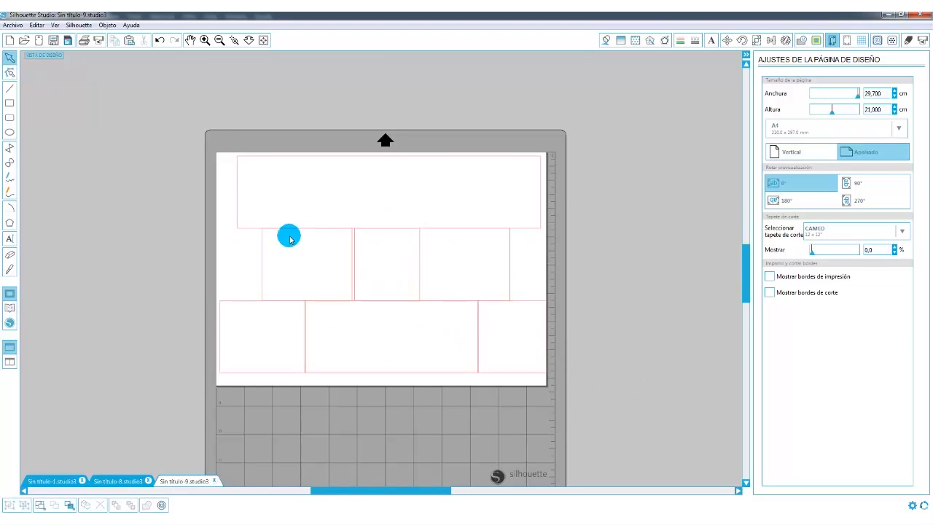
Shift the long upper rectangle slightly left and move the bottom row of three rectangles down towards the page edge.
{"action": "left_click_drag", "start_coordinate": [238, 229], "coordinate": [235, 227]}
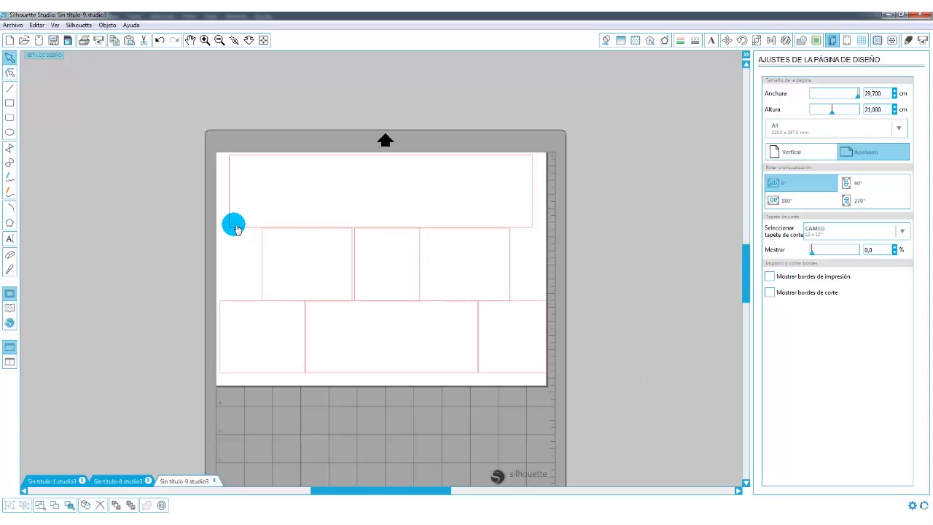
{"action": "left_click_drag", "start_coordinate": [155, 295], "coordinate": [596, 412]}
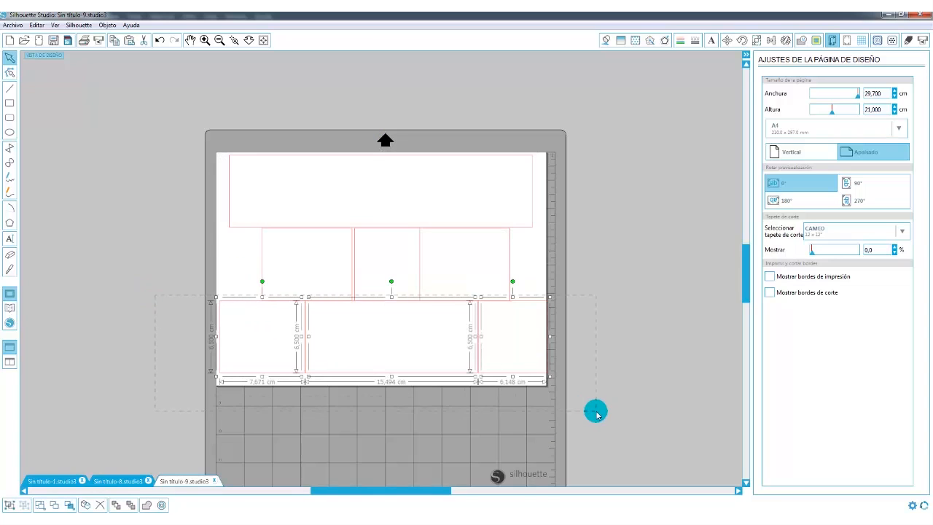
{"action": "key", "text": "Down"}
{"action": "key", "text": "Down"}
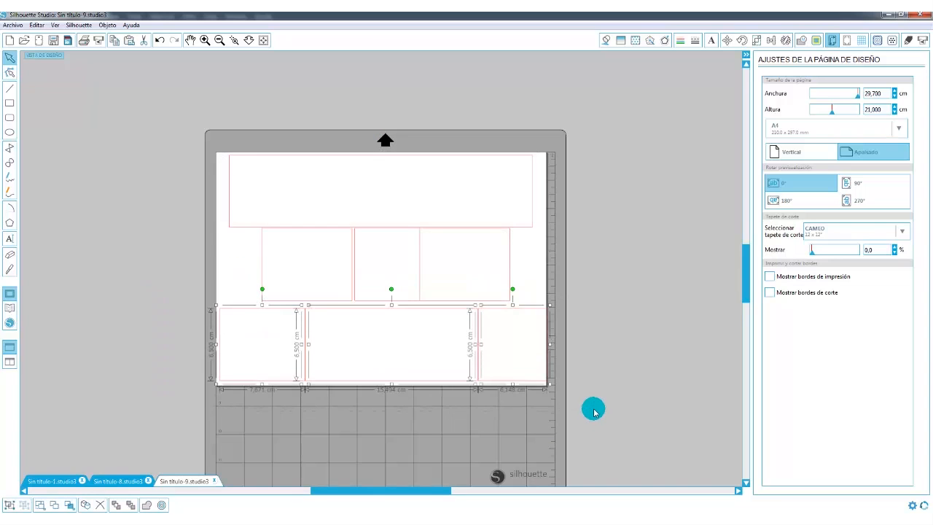
Move the middle row of three rectangles slightly down and left until it lines up with the bottom row's left edge.
{"action": "left_click_drag", "start_coordinate": [601, 222], "coordinate": [228, 318]}
{"action": "key", "text": "Down"}
{"action": "key", "text": "Left"}
{"action": "key", "text": "Left"}
{"action": "key", "text": "Left"}
{"action": "key", "text": "Left"}
{"action": "key", "text": "Left"}
{"action": "key", "text": "Left"}
{"action": "key", "text": "Left"}
{"action": "key", "text": "Left"}
{"action": "key", "text": "Left"}
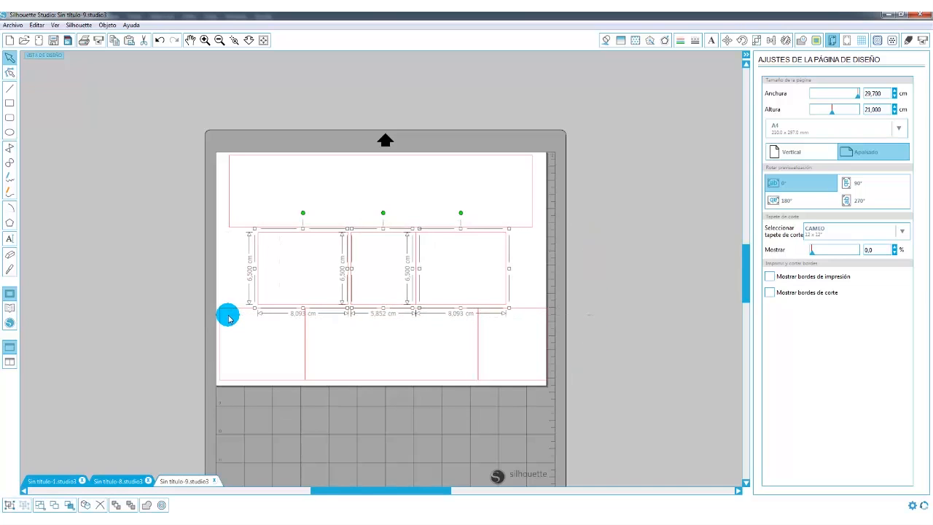
{"action": "key", "text": "Left"}
{"action": "key", "text": "Left"}
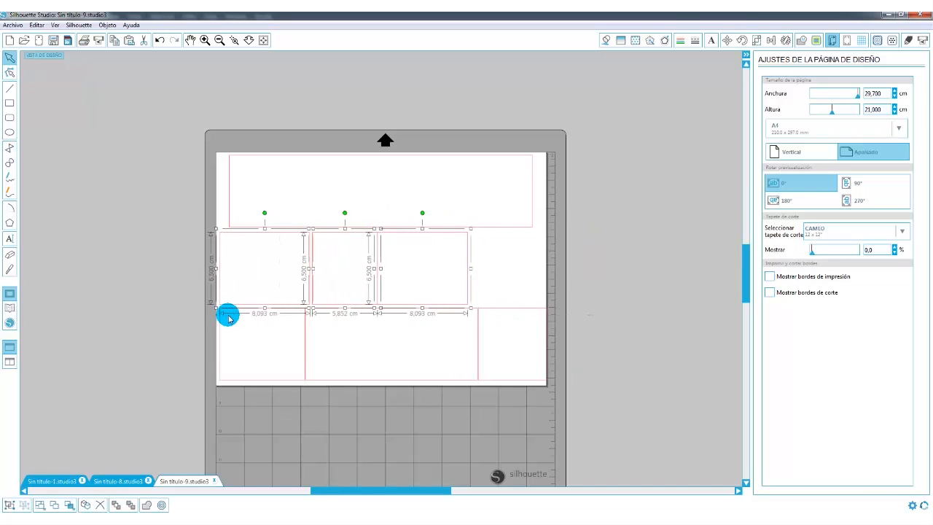
{"action": "left_click", "coordinate": [581, 349]}
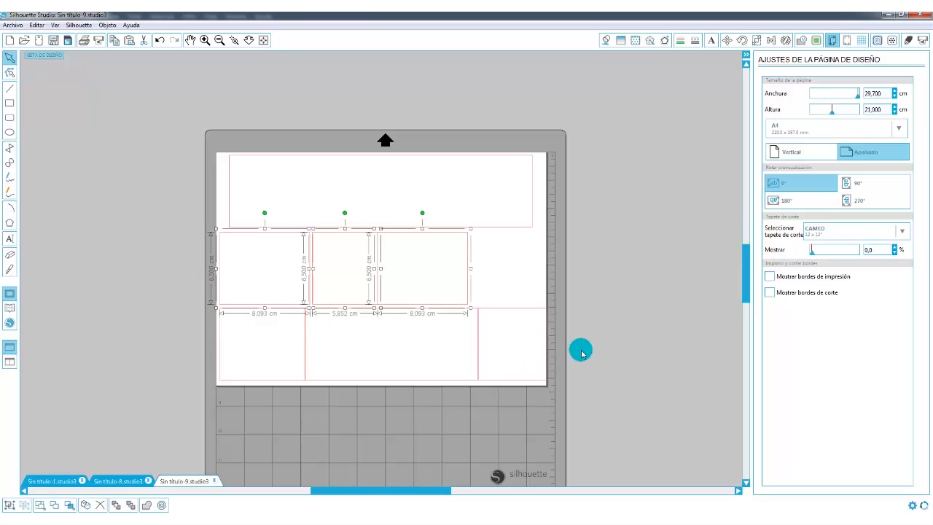
Nudge the middle row's third rectangle right to leave a small gap beside its neighbour.
{"action": "left_click", "coordinate": [466, 252]}
{"action": "key", "text": "Right"}
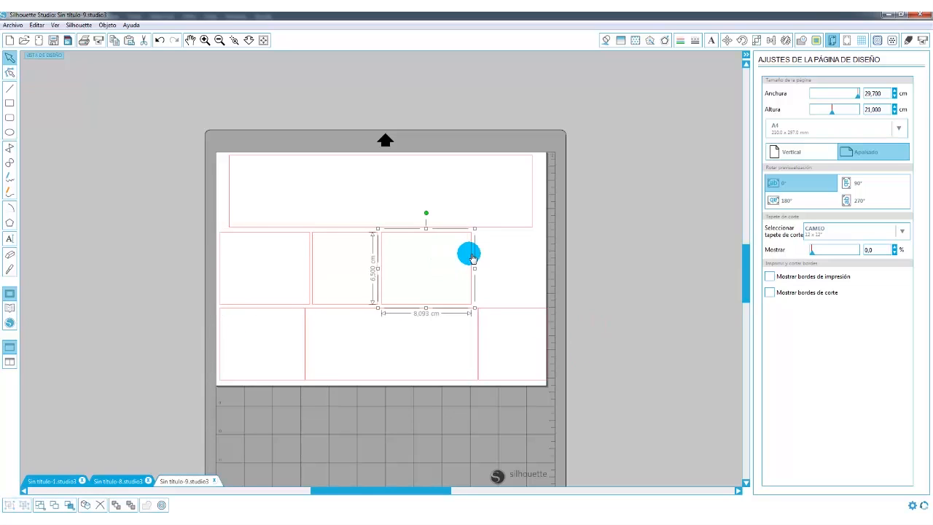
{"action": "left_click", "coordinate": [495, 260]}
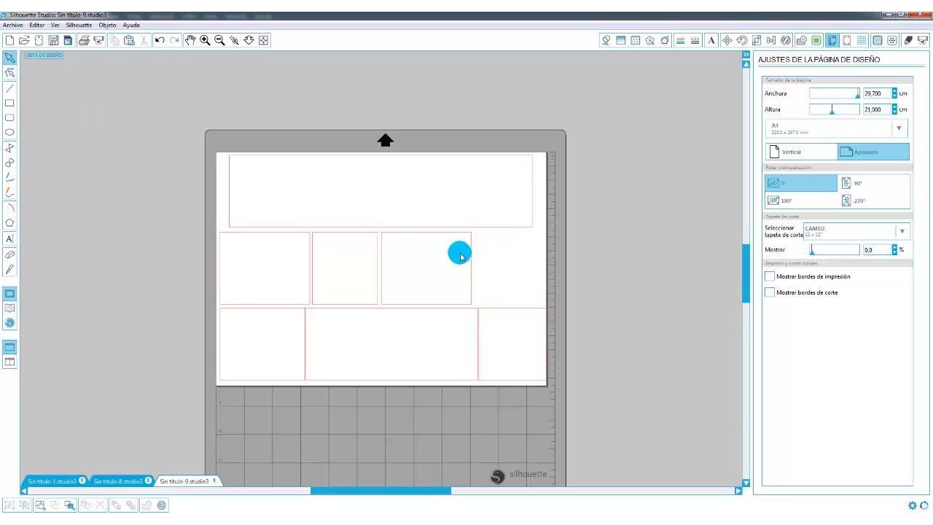
Duplicate the narrow rectangle of the middle row and place the copy in the free space at the row's right end.
{"action": "left_click", "coordinate": [366, 235]}
{"action": "key", "text": "ctrl+d"}
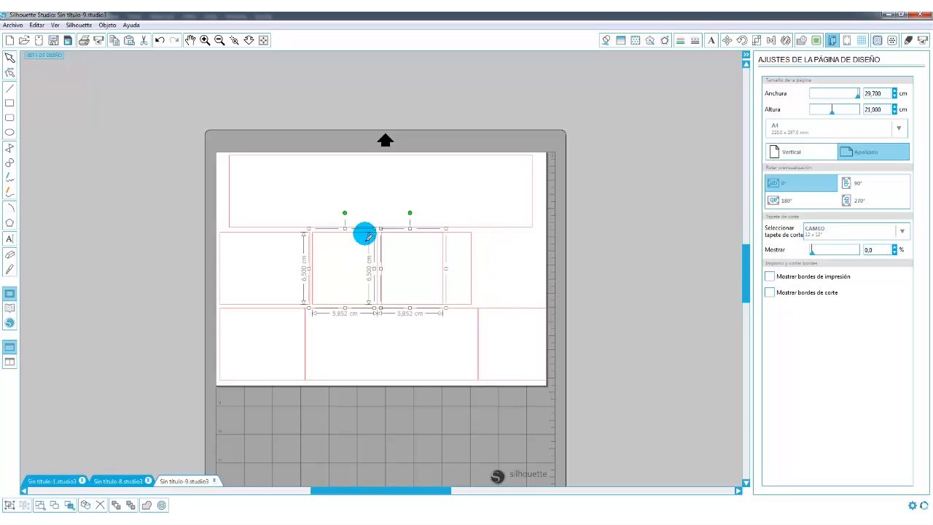
{"action": "left_click", "coordinate": [489, 245]}
{"action": "left_click_drag", "start_coordinate": [533, 269], "coordinate": [548, 270]}
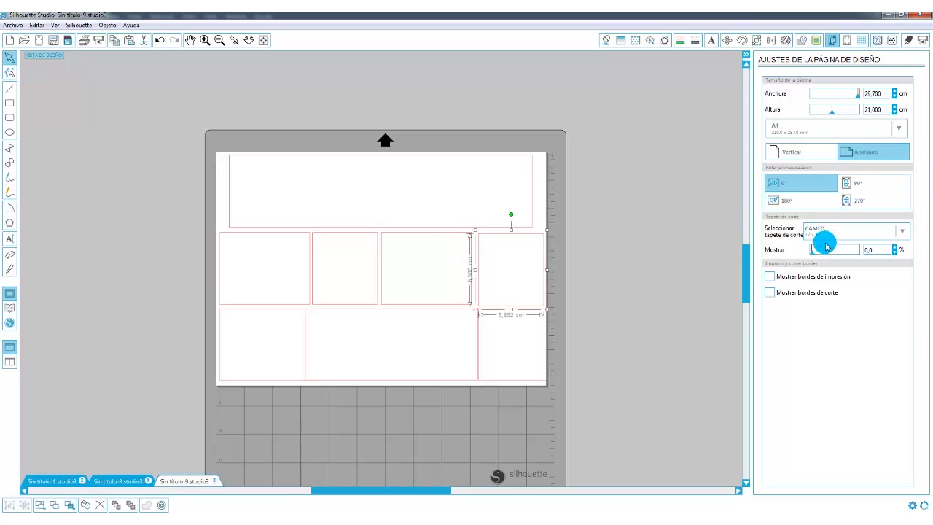
Unlock the aspect ratio, set the copied rectangle's width to 3.5 cm, and reposition it between the upper and lower rows.
{"action": "left_click", "coordinate": [757, 41]}
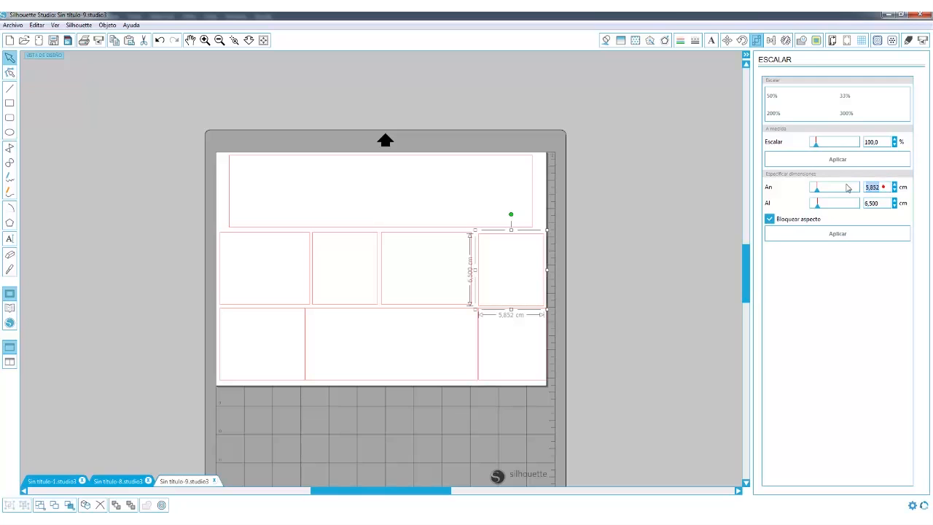
{"action": "left_click", "coordinate": [769, 219]}
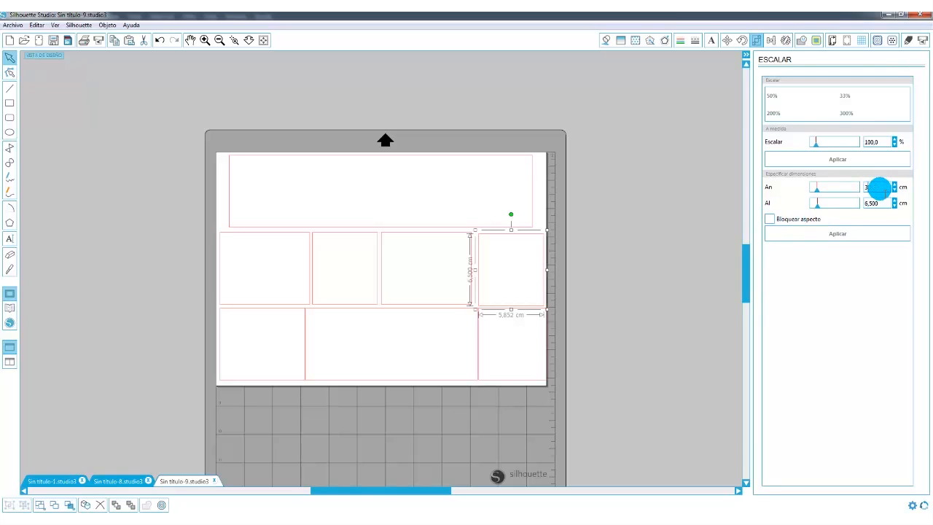
{"action": "key", "text": "Return"}
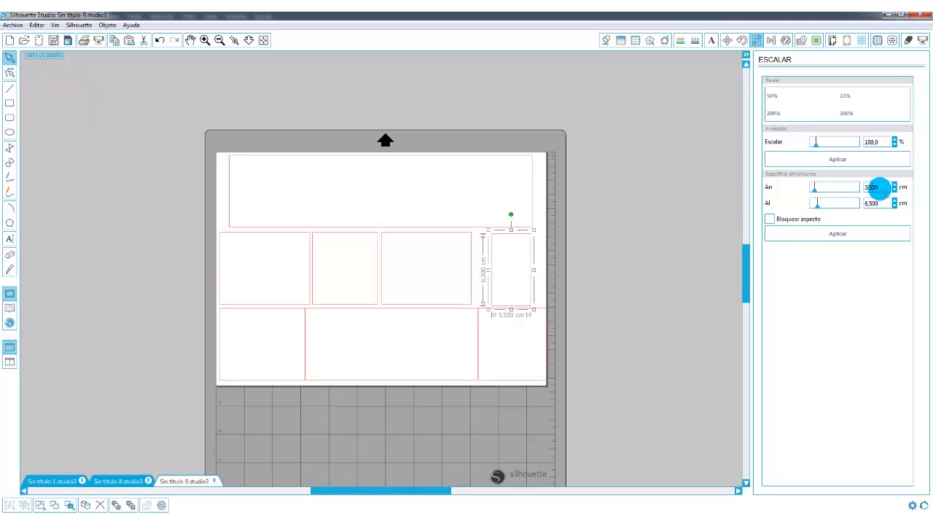
{"action": "left_click", "coordinate": [591, 298]}
{"action": "left_click_drag", "start_coordinate": [534, 269], "coordinate": [532, 268]}
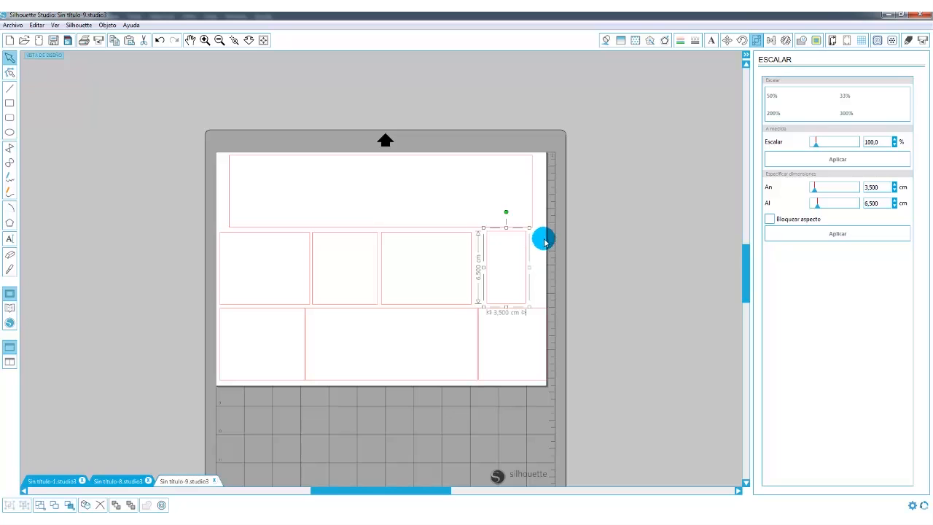
{"action": "left_click", "coordinate": [581, 264]}
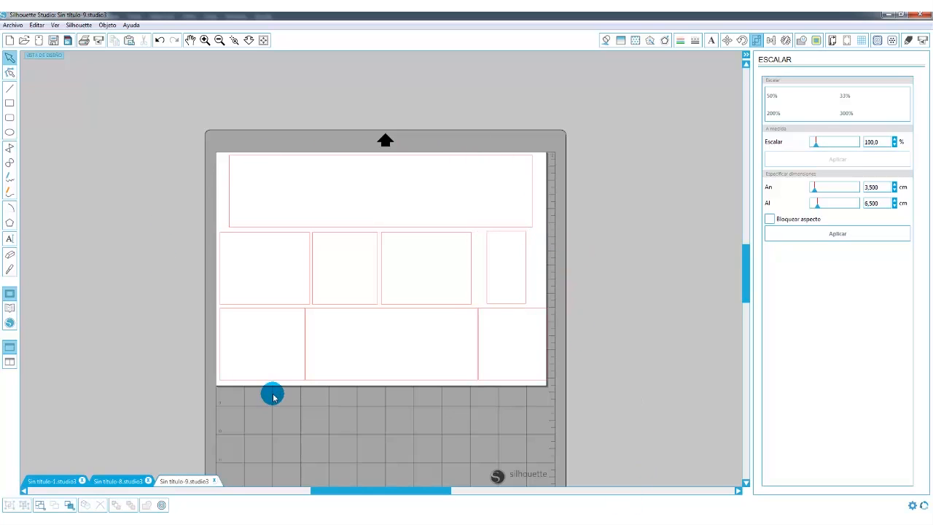
Choose Acetato as the material in the A4 document's cut settings.
{"action": "left_click", "coordinate": [907, 41]}
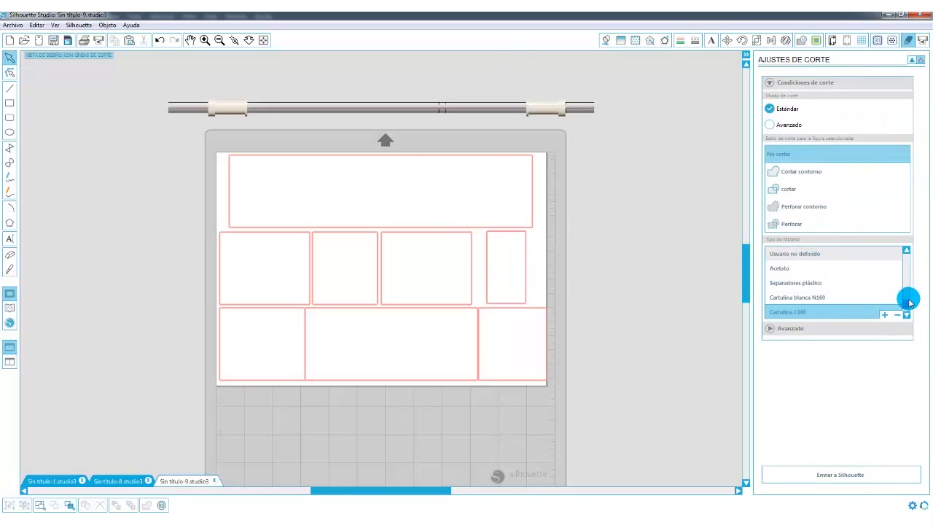
{"action": "left_click", "coordinate": [779, 268]}
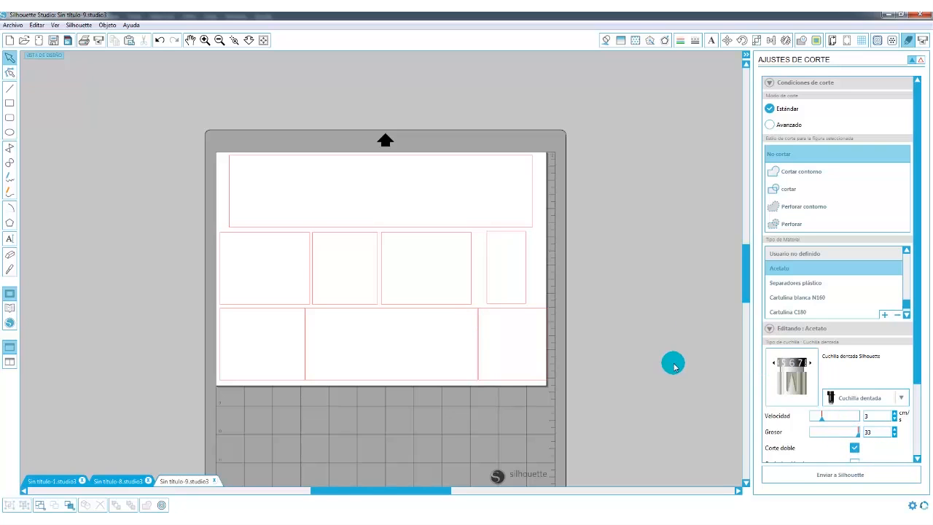
Return to the Sin título-8 document with the words and icons, clear the selection, and open its page settings.
{"action": "left_click", "coordinate": [115, 483]}
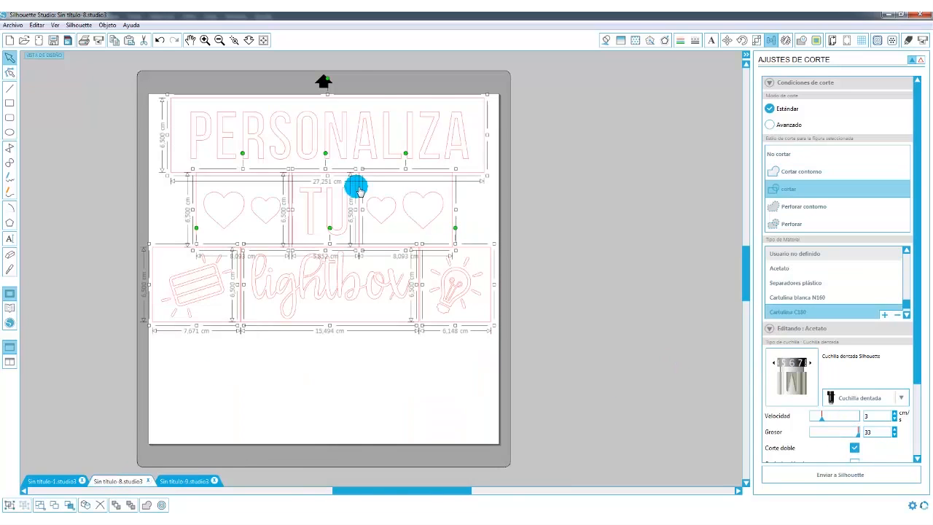
{"action": "left_click", "coordinate": [538, 227]}
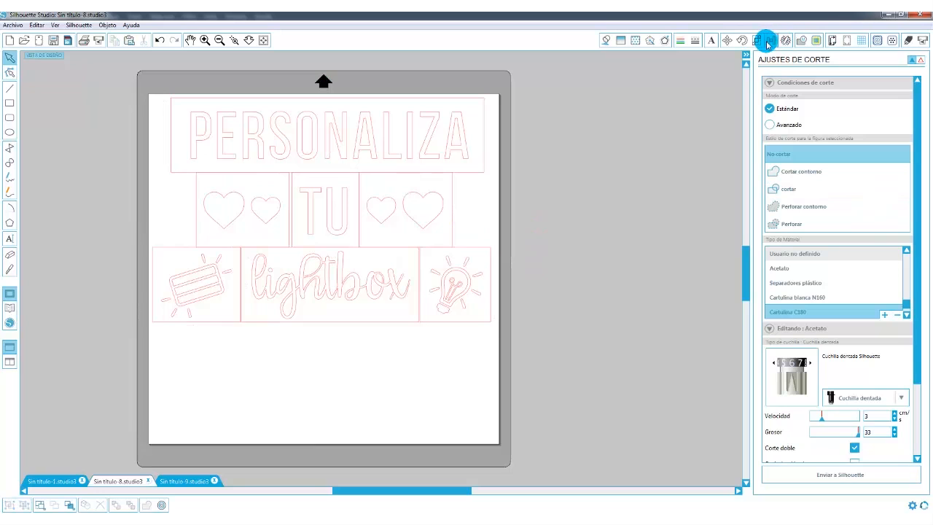
{"action": "left_click", "coordinate": [834, 41]}
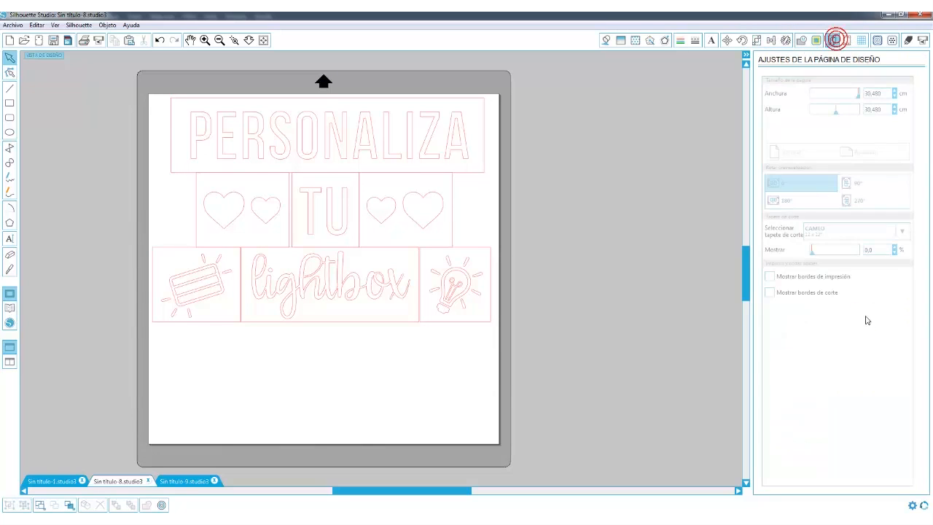